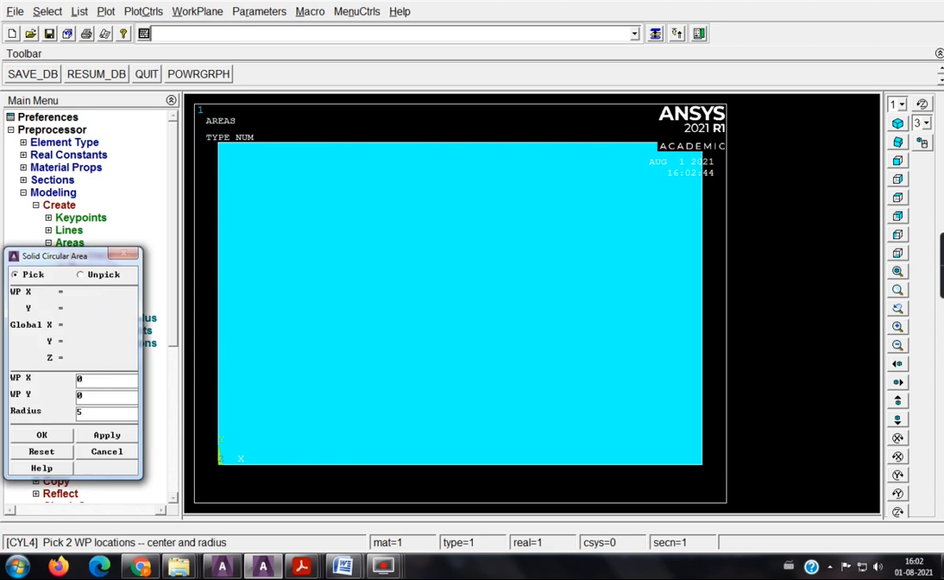
Create a solid circular area of radius 5 centred at WP 0, 0, and check it against Problem 1 in ansys-lab-manual_10.pdf.
click(42, 435)
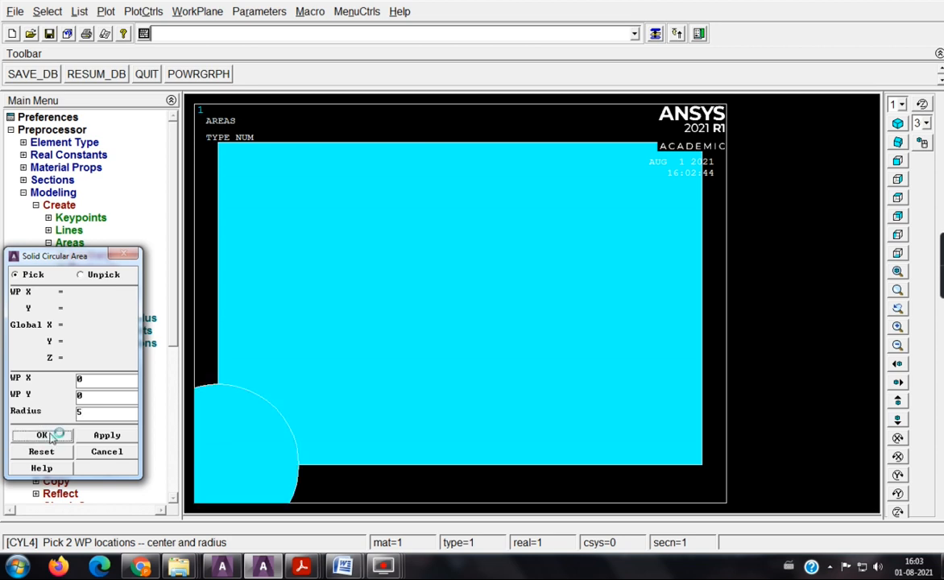
mouse_move(301, 567)
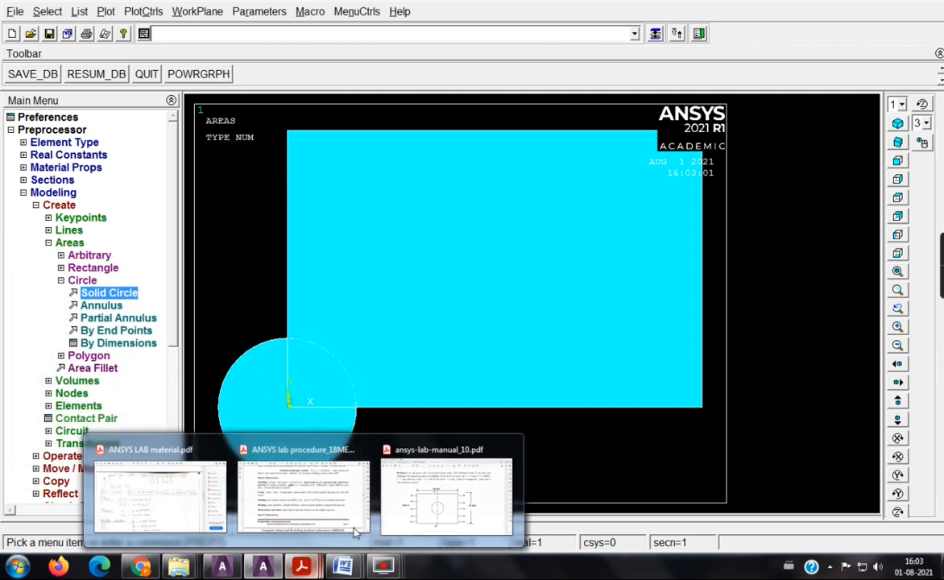
click(403, 495)
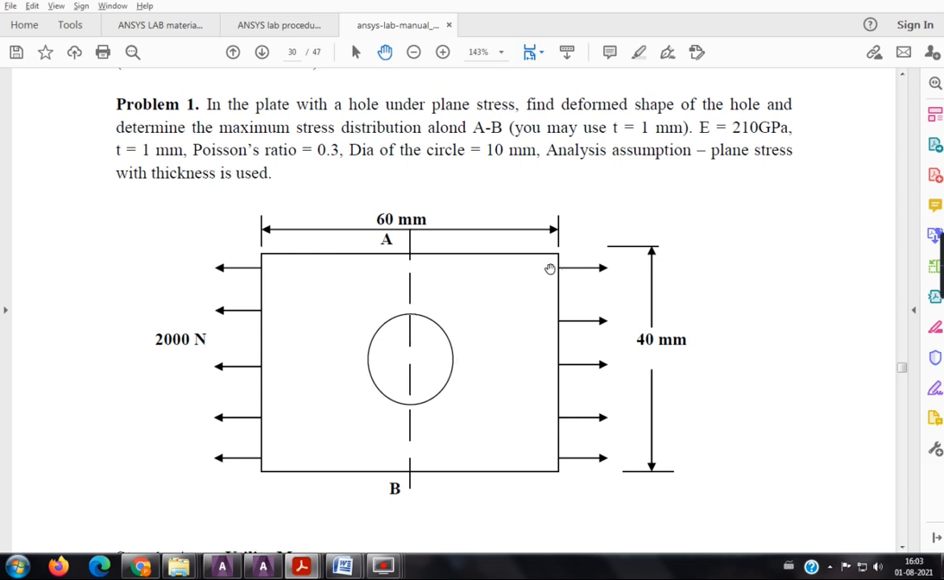
click(263, 567)
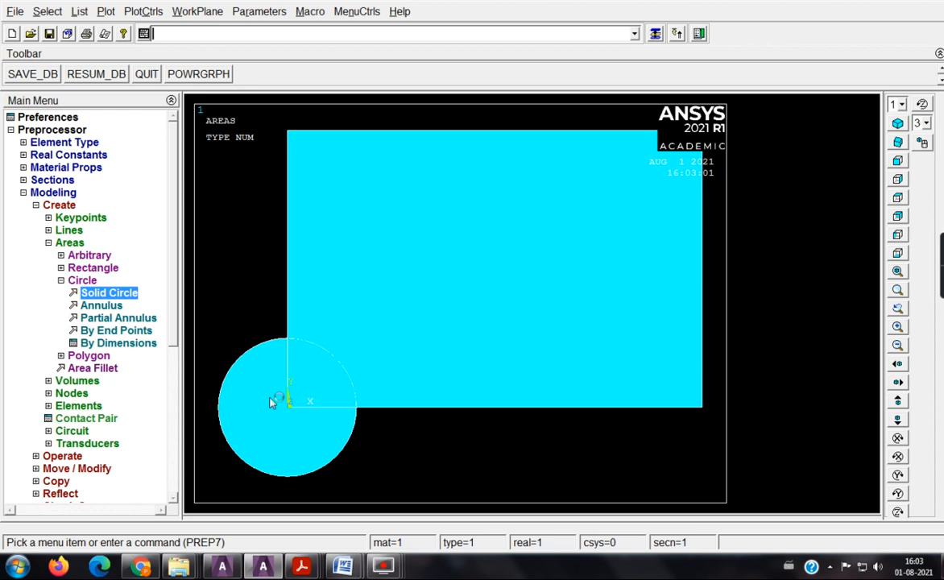
Subtract the circular area from the rectangular area with a Boolean operation to cut a quarter hole at the origin corner.
click(68, 455)
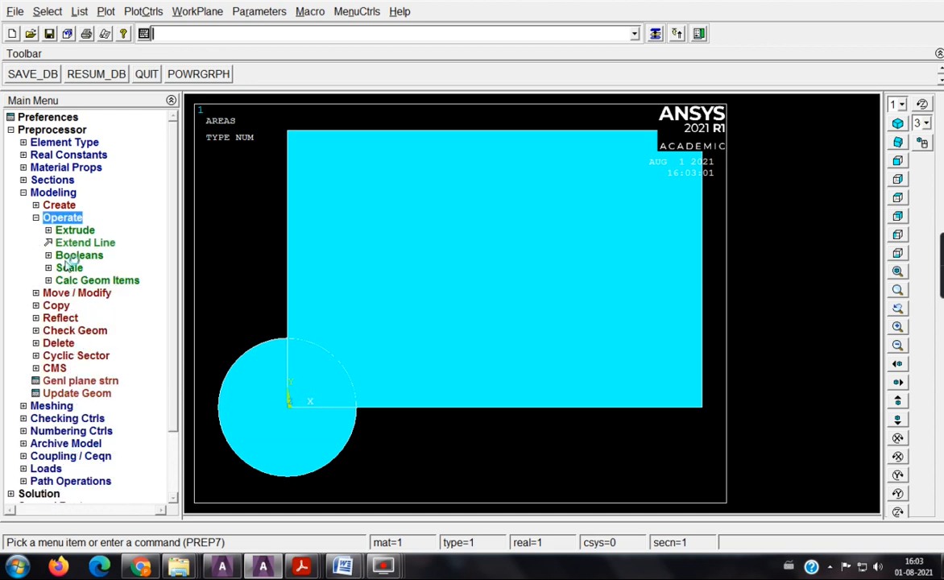
click(69, 255)
click(83, 293)
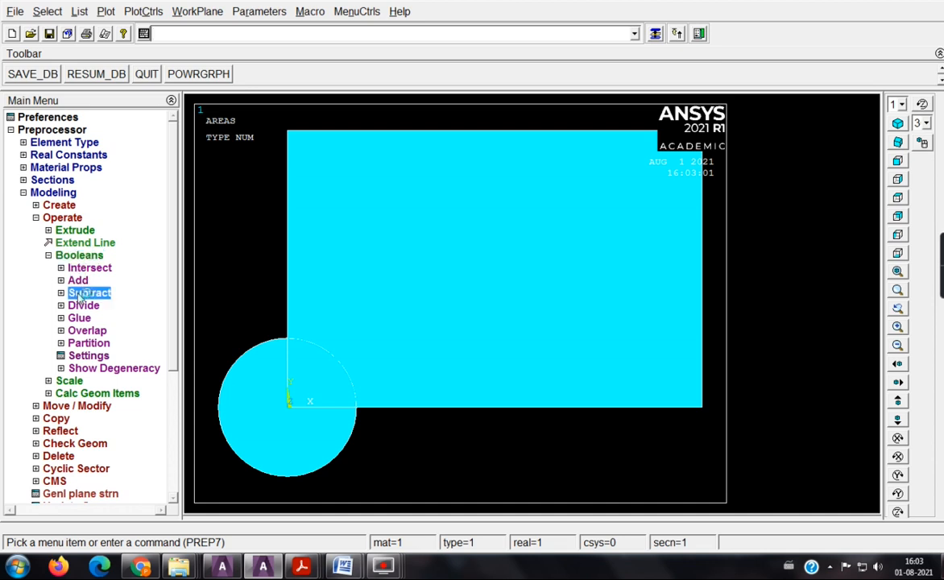
click(94, 317)
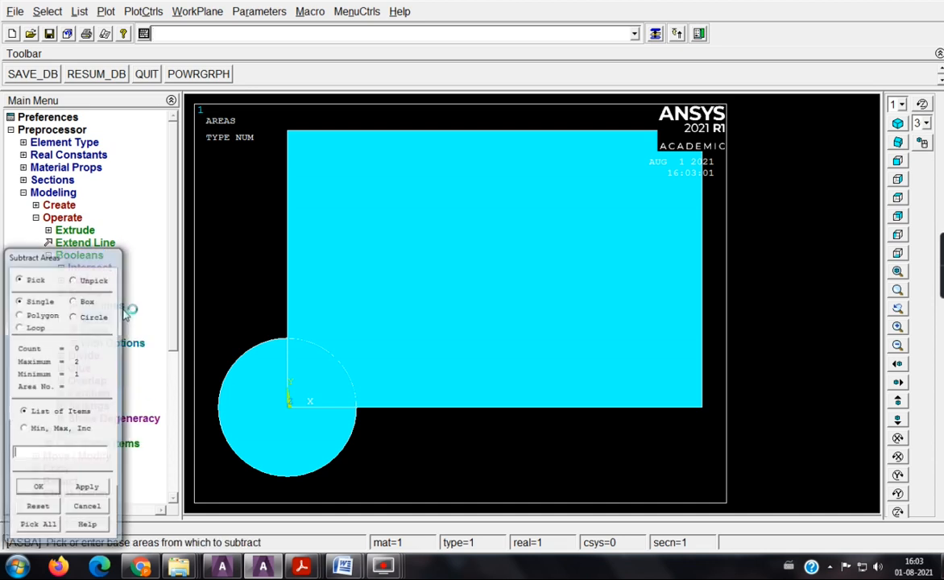
click(462, 238)
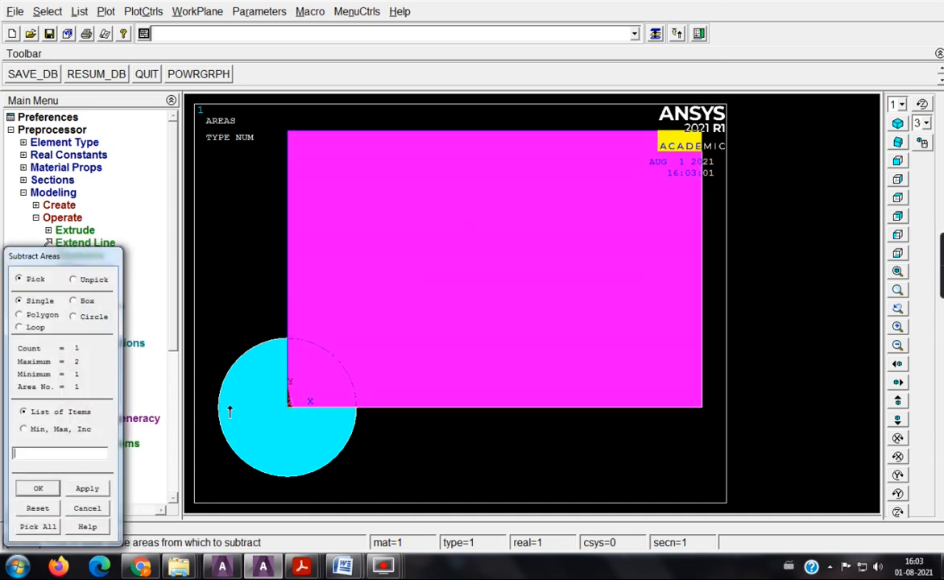
click(102, 487)
click(272, 441)
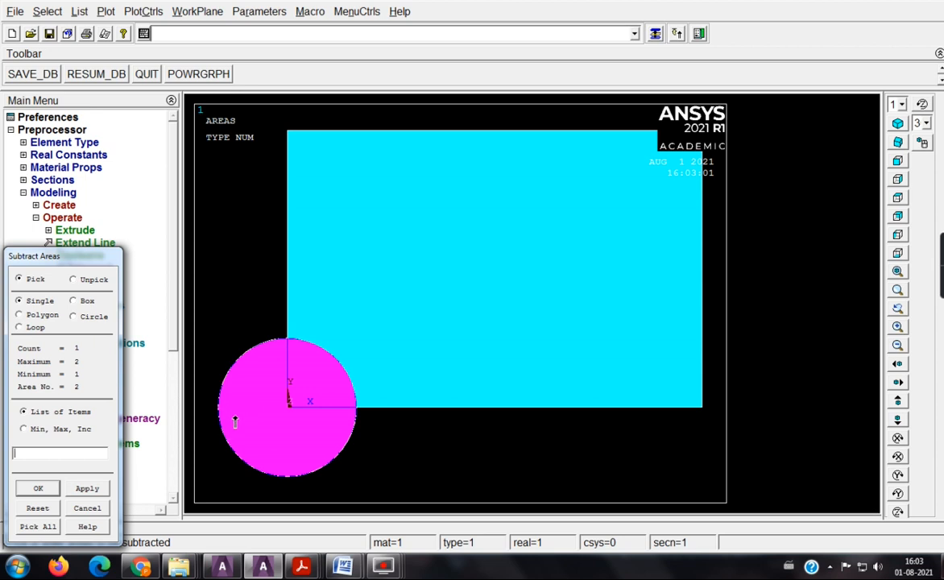
click(38, 488)
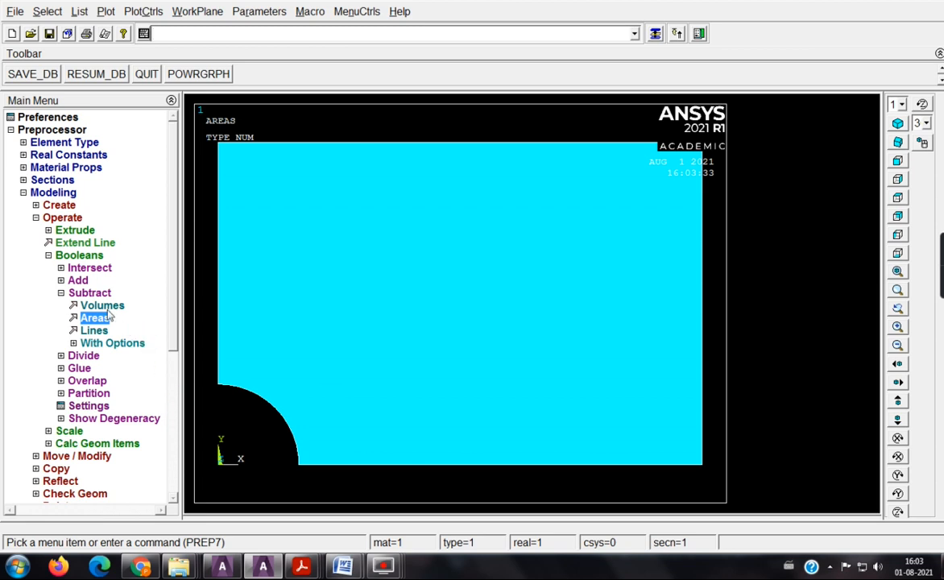
Mesh the plate area with free quad elements using Smart Size level 2 in the MeshTool.
click(36, 217)
click(71, 343)
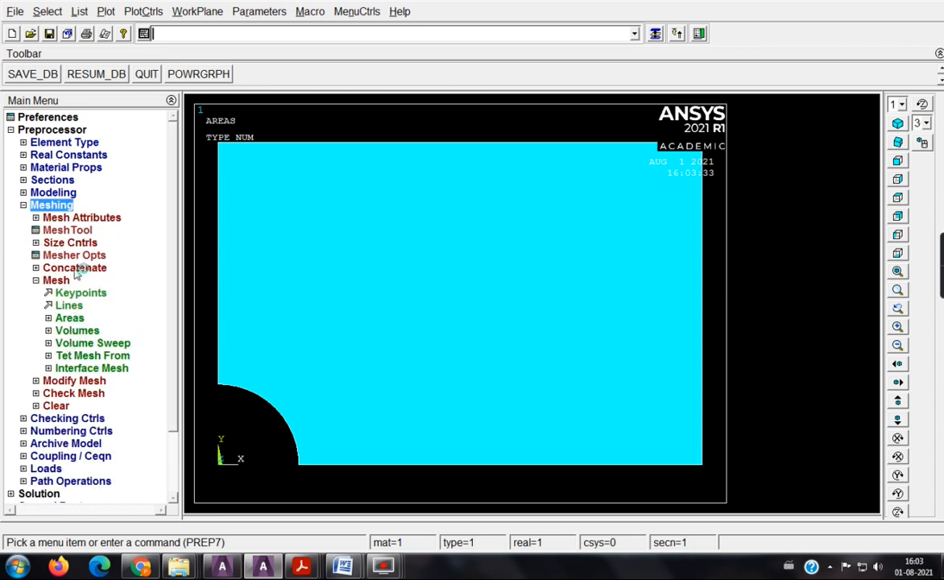
click(67, 231)
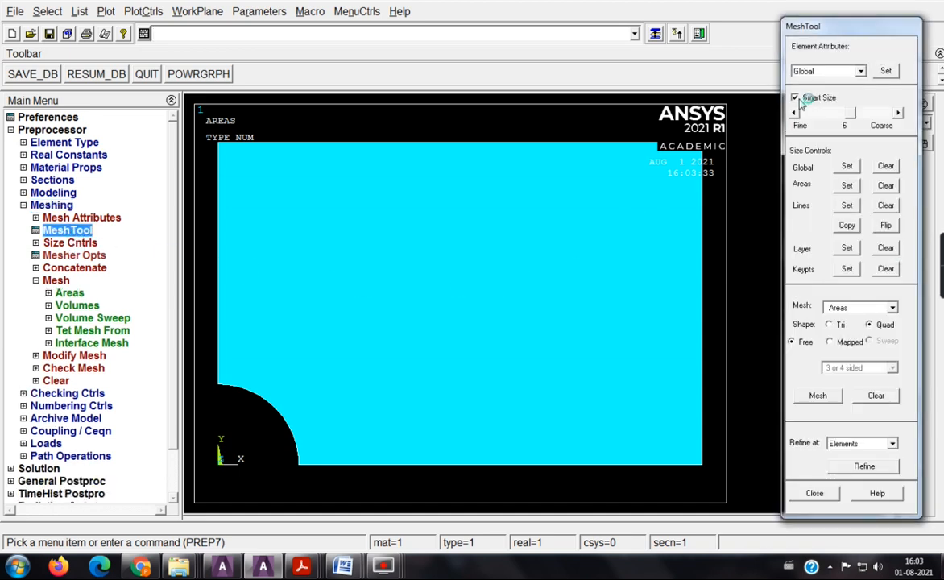
drag(846, 115, 817, 116)
click(825, 395)
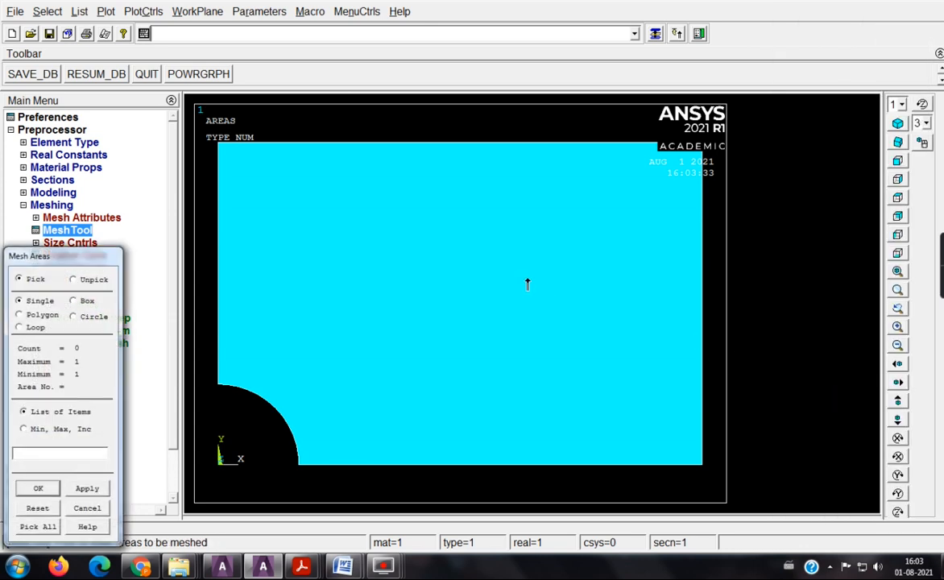
click(495, 282)
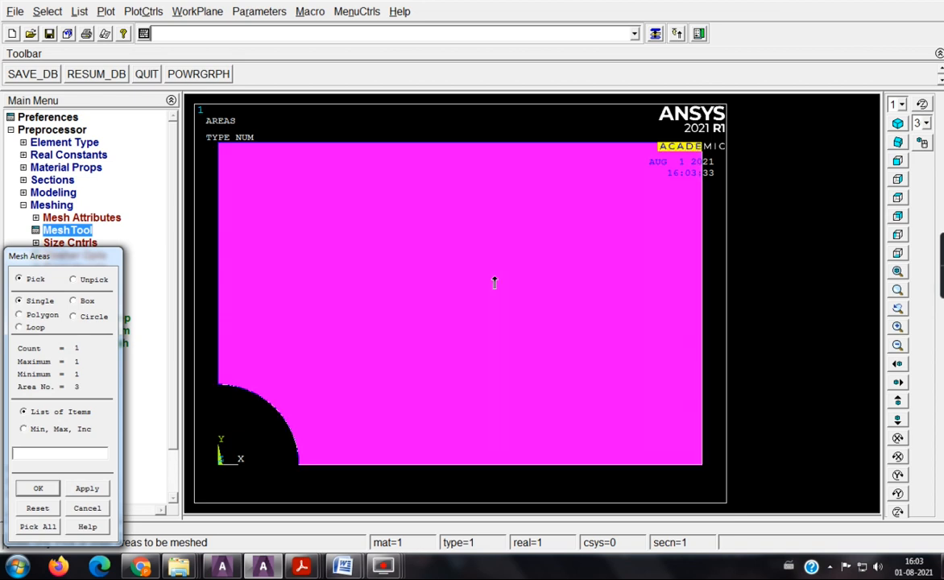
click(42, 487)
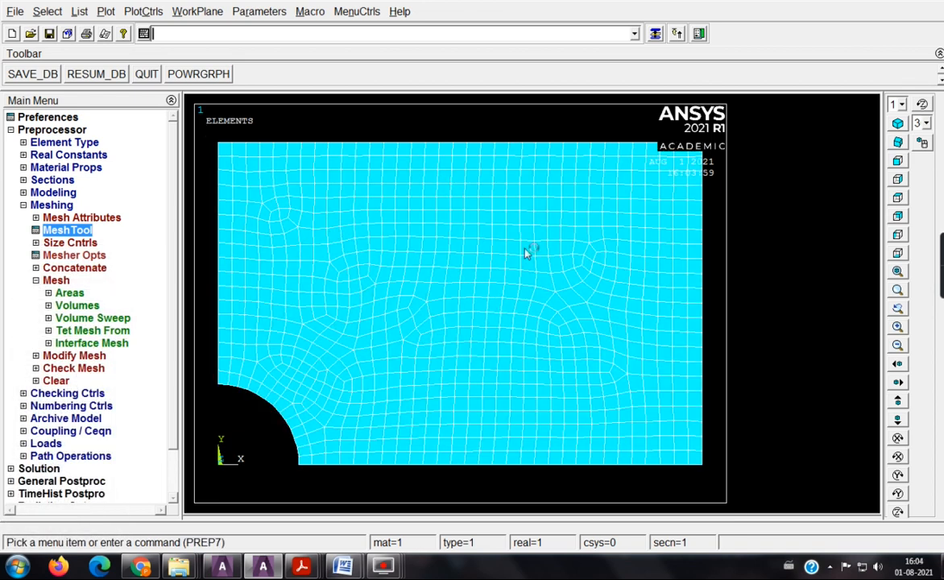
Apply symmetry displacement boundary conditions on the plate's left vertical and bottom horizontal edge lines.
click(47, 443)
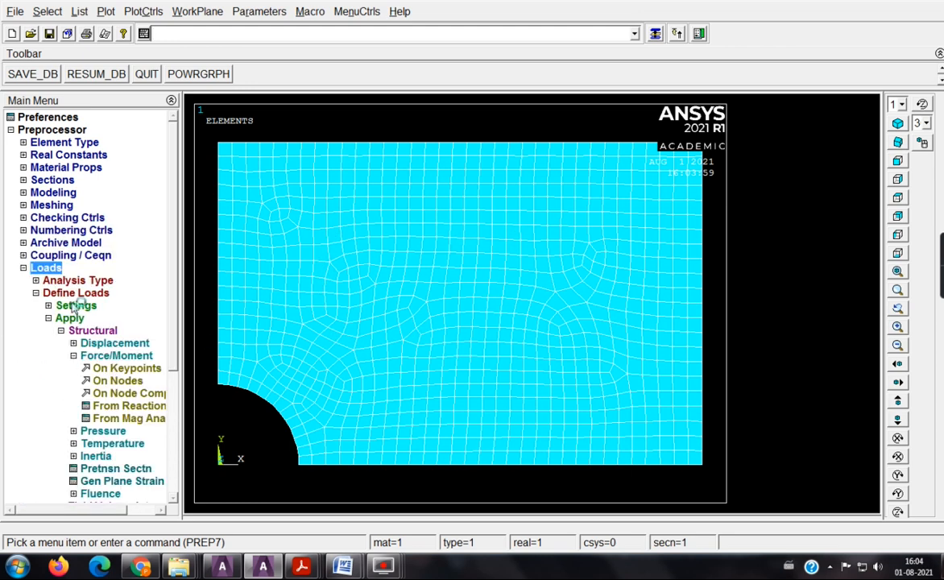
click(74, 292)
click(74, 292)
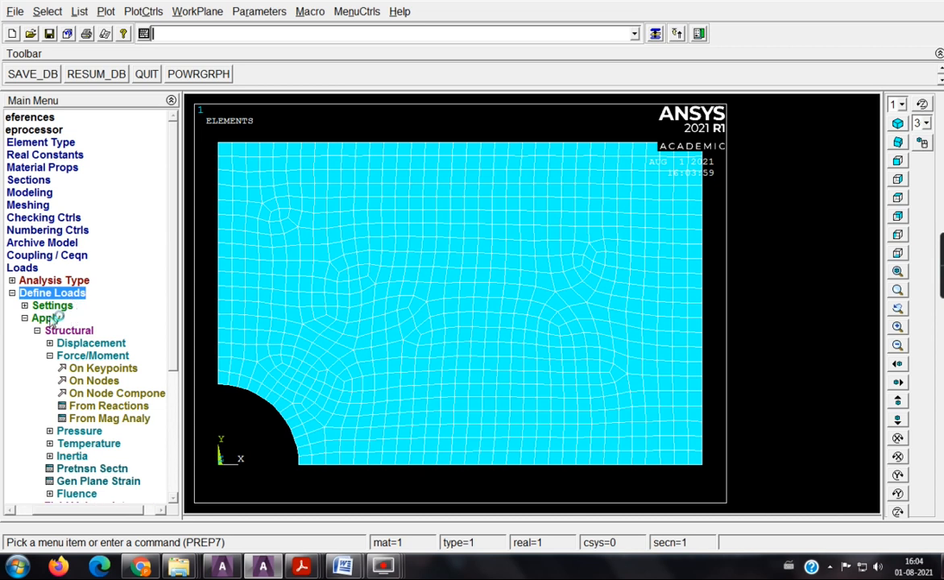
click(55, 317)
click(55, 317)
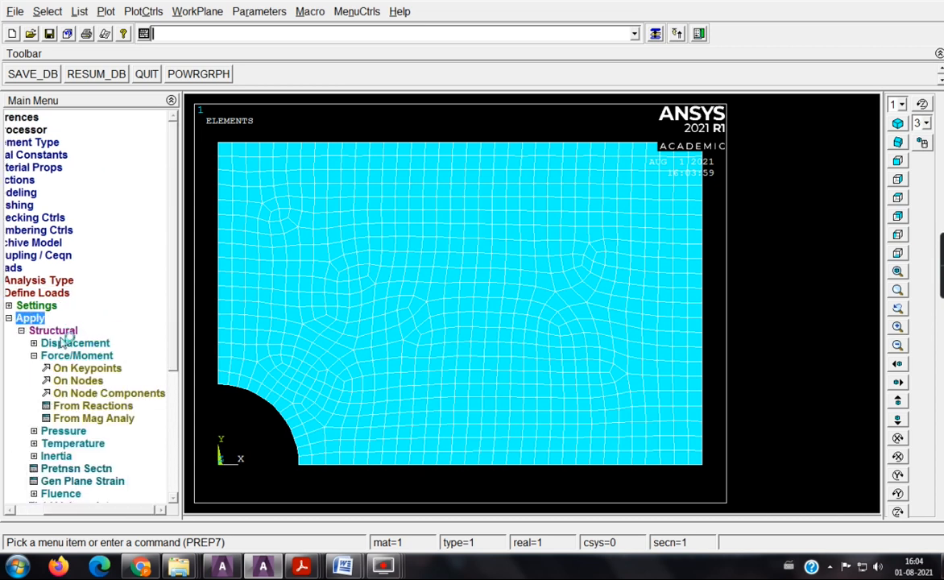
click(60, 344)
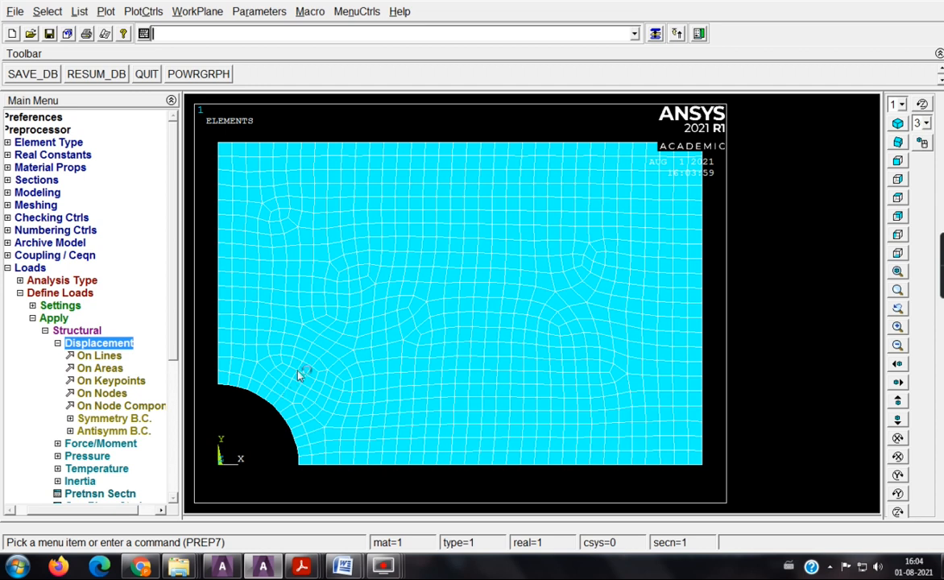
click(145, 418)
click(107, 431)
click(228, 291)
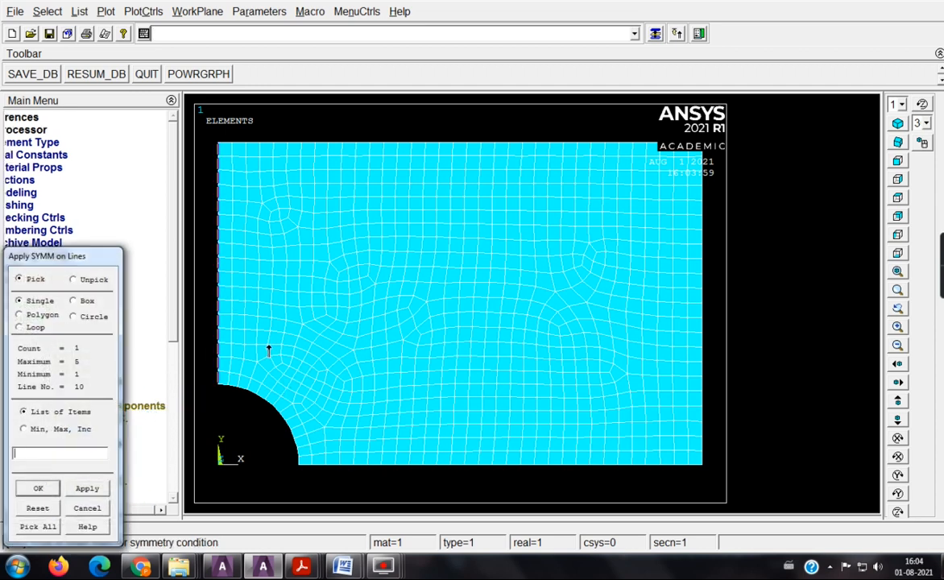
click(395, 480)
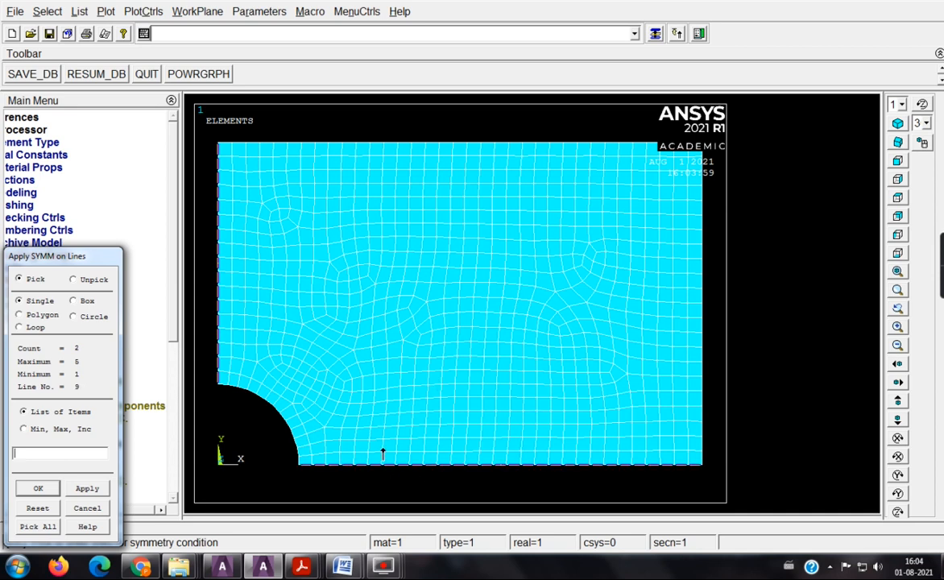
click(41, 490)
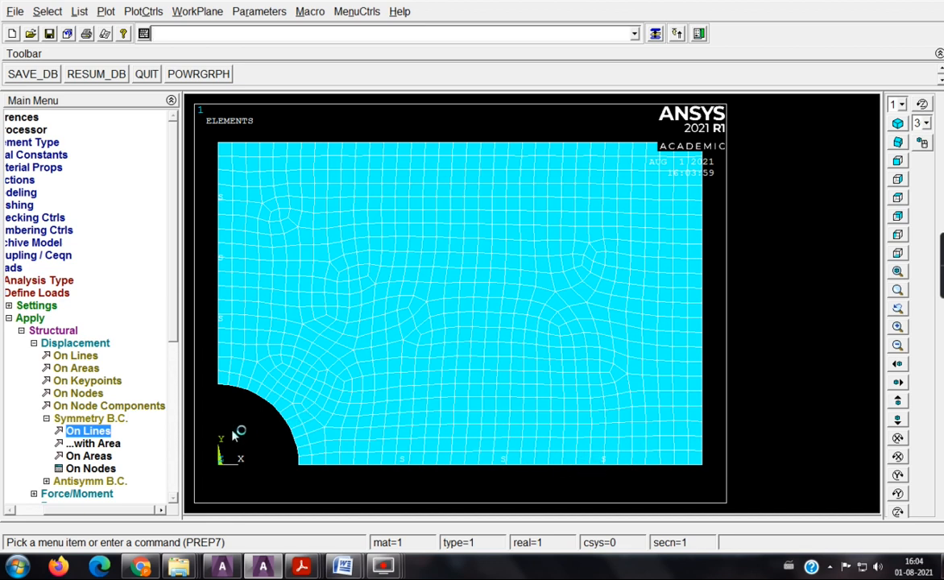
drag(171, 321, 173, 353)
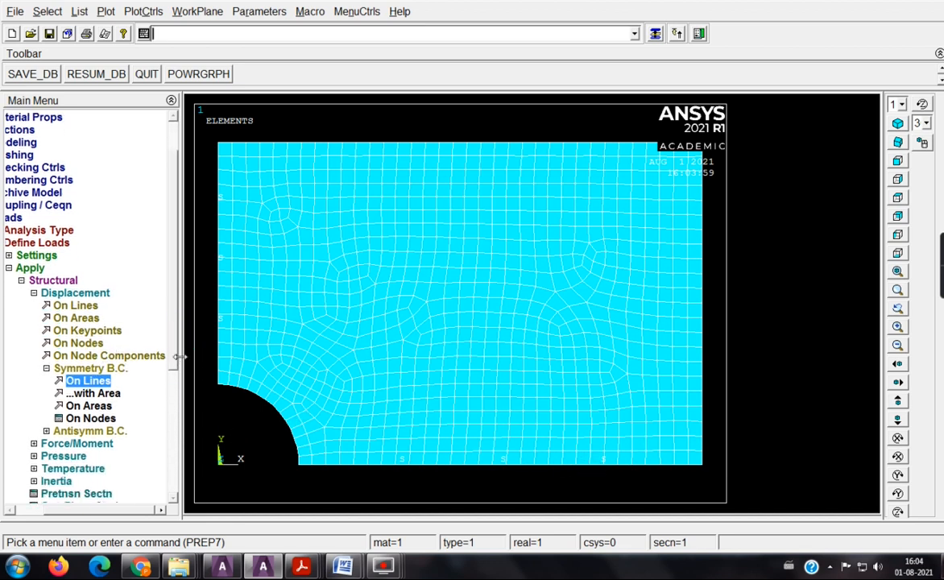
Reverse the video colours of the graphics display to get a white background.
click(137, 13)
mouse_move(177, 97)
mouse_move(283, 177)
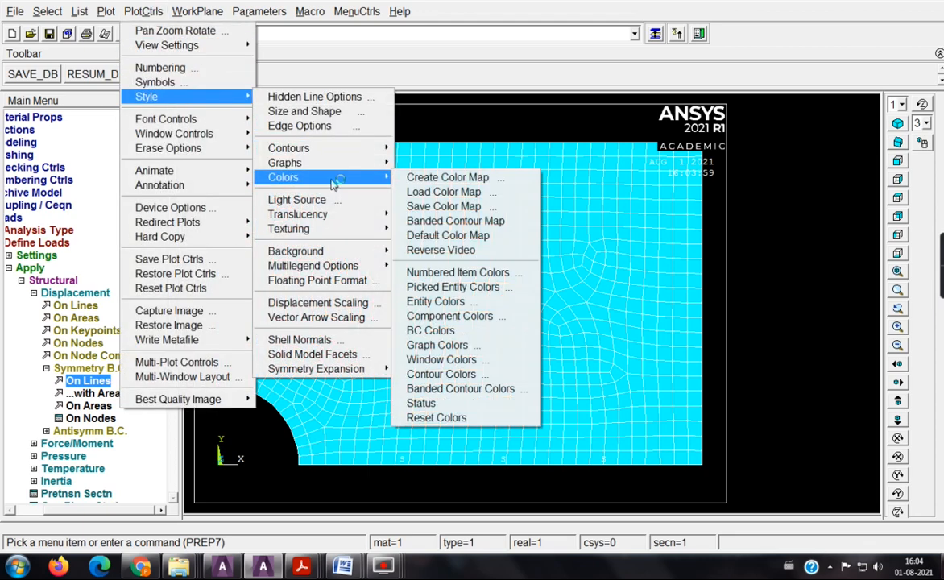
click(402, 245)
Close the MeshTool and dismiss the Size and Shape settings without changing them.
click(143, 13)
mouse_move(179, 96)
click(312, 111)
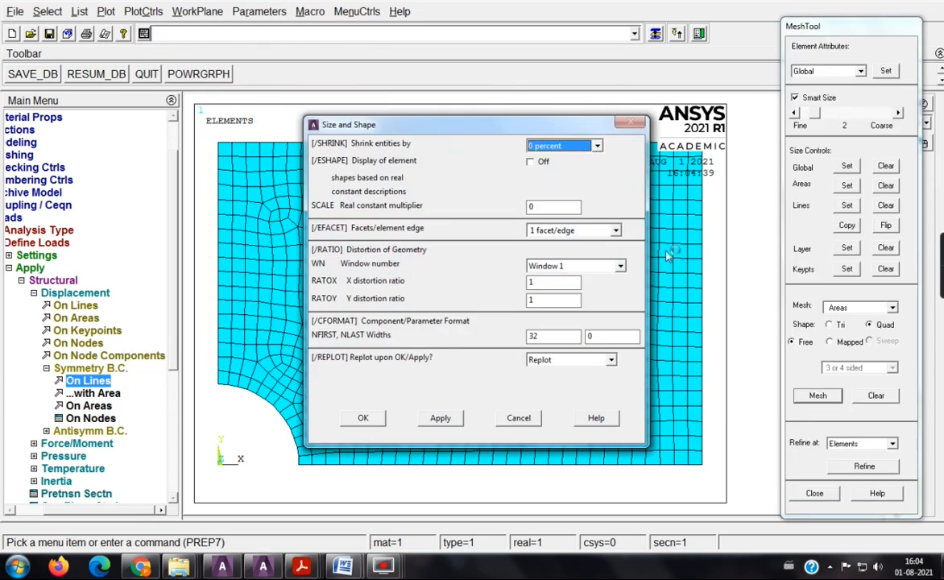
click(813, 492)
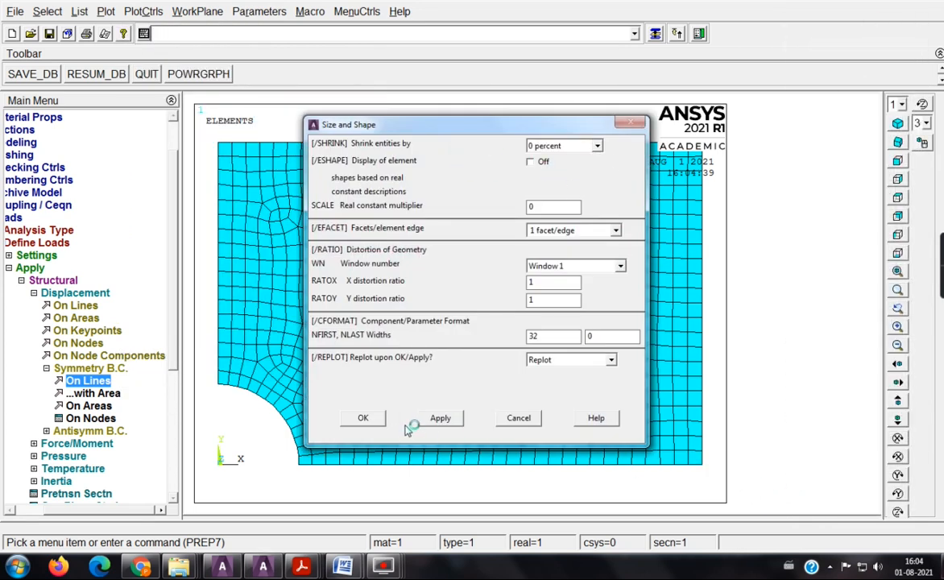
click(518, 417)
Undo the colour reversal so that the graphics display has its black background again.
click(153, 11)
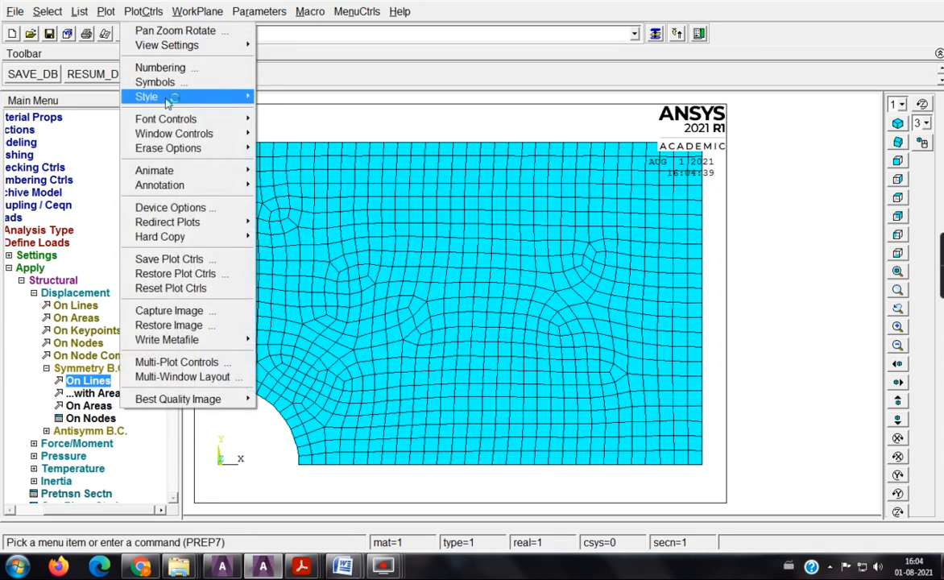
mouse_move(168, 97)
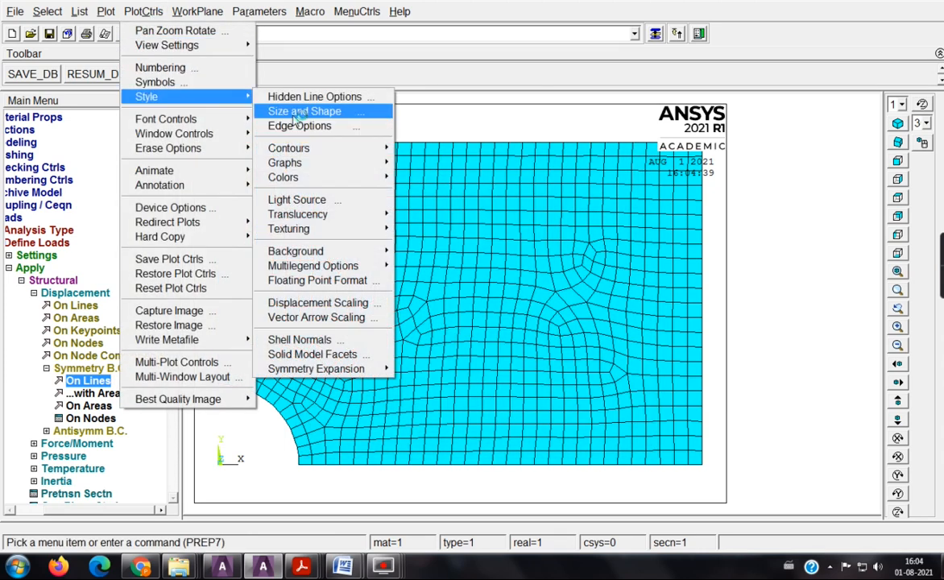
mouse_move(316, 180)
click(440, 249)
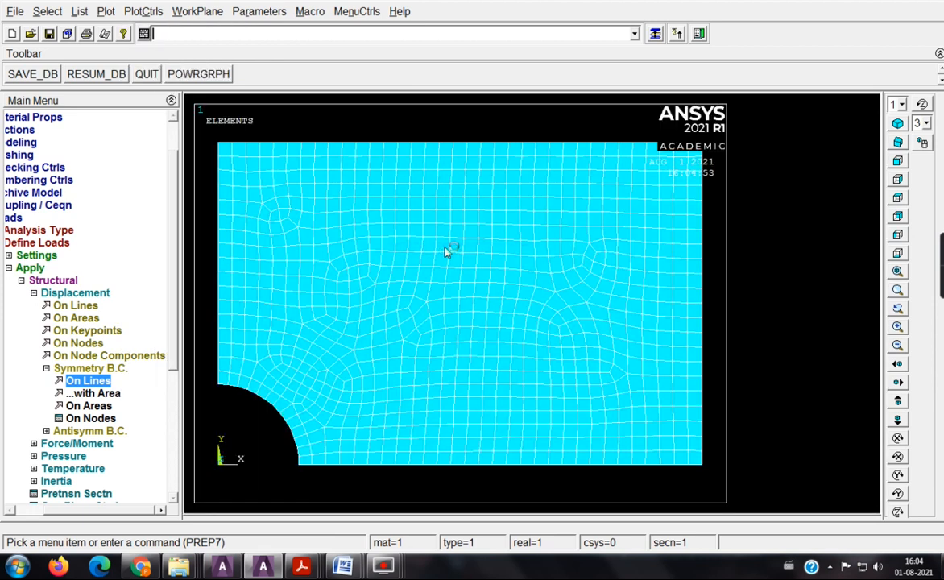
Open the structural pressure load options and review the load and plate dimensions of Problem 1 in ansys-lab-manual_10.pdf.
click(68, 445)
click(84, 456)
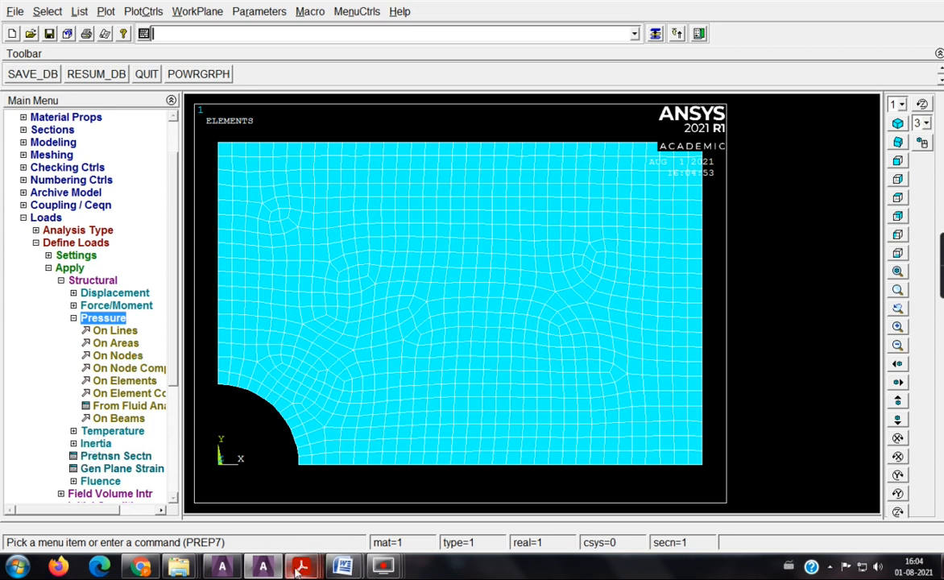
mouse_move(298, 568)
click(378, 467)
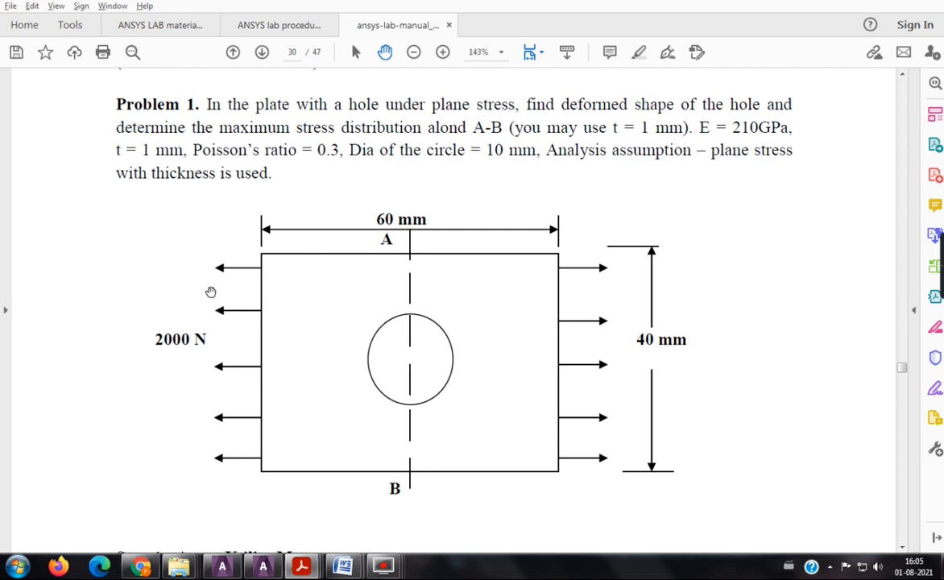
click(263, 566)
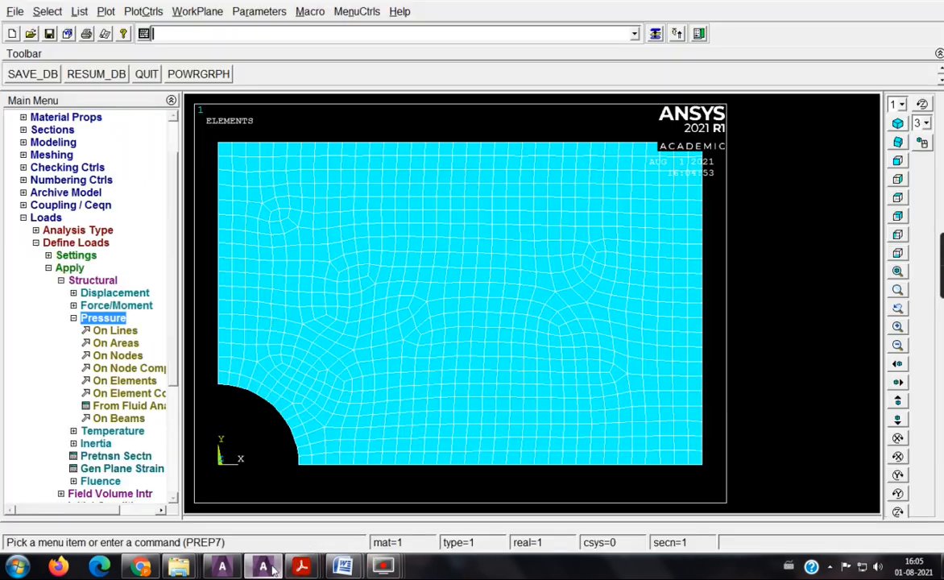
Apply a negative constant pressure to the straight left and right vertical edge lines of the quarter plate.
click(115, 330)
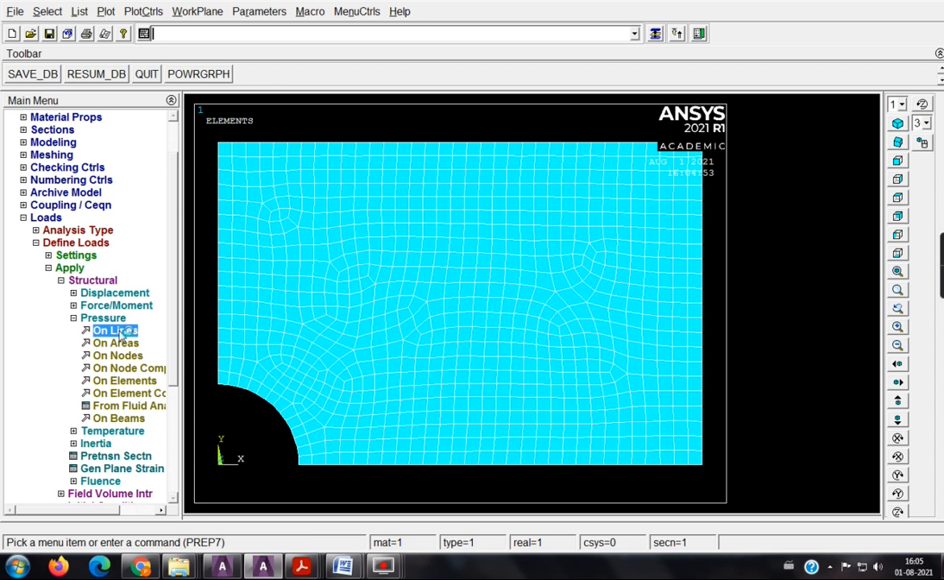
click(216, 323)
click(641, 316)
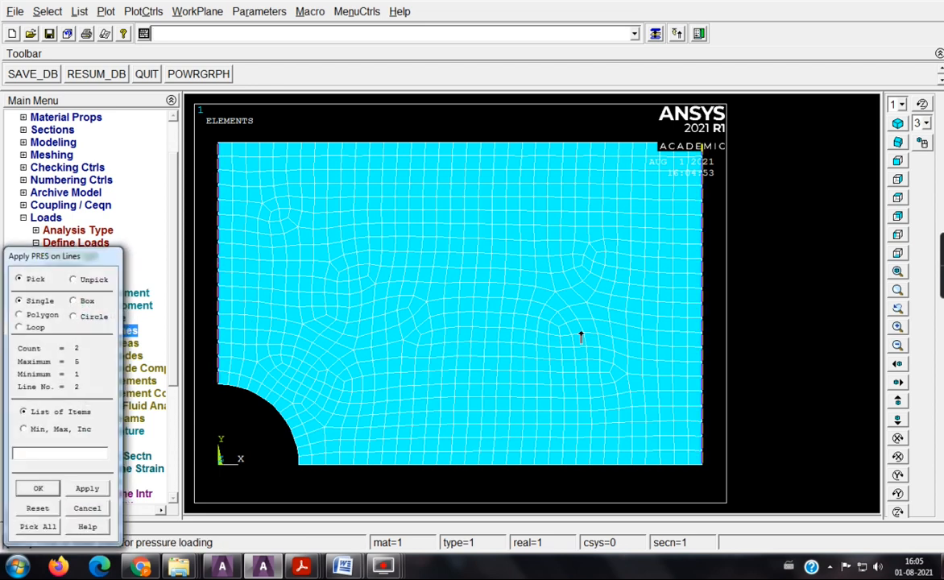
click(39, 488)
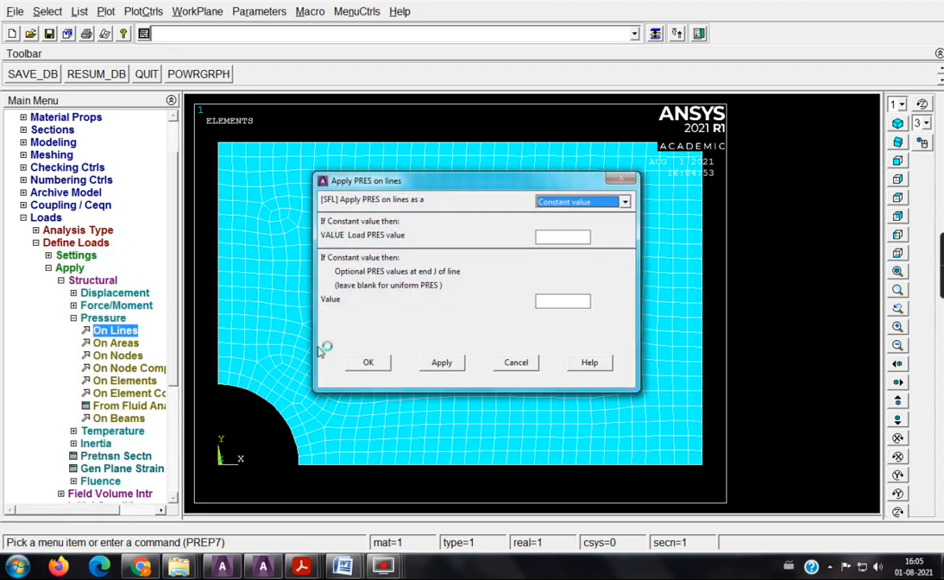
click(558, 240)
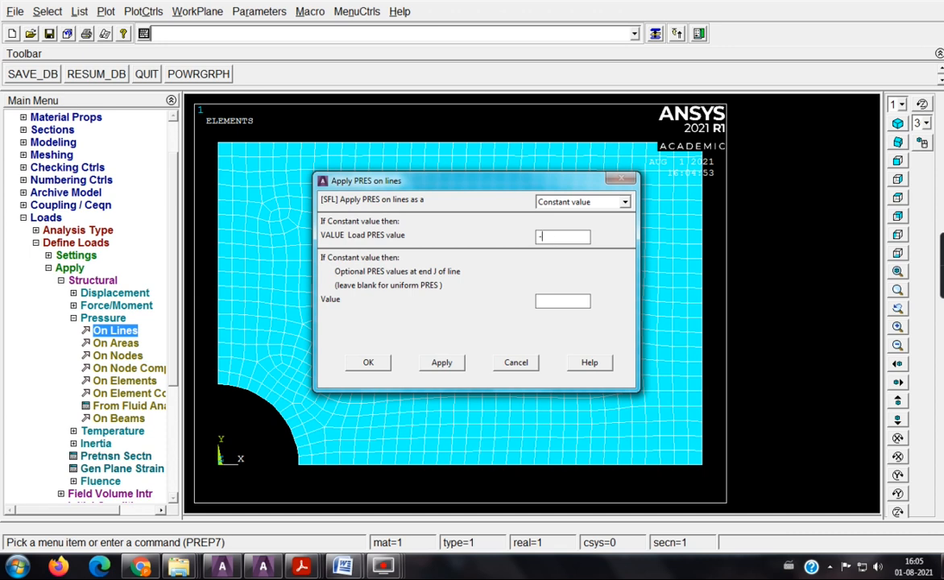
click(567, 301)
click(378, 364)
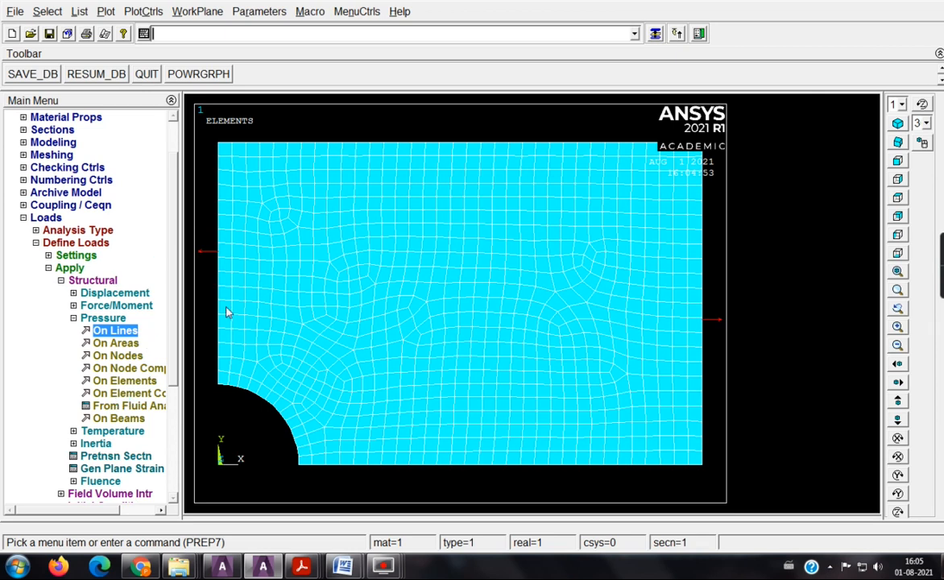
Solve the current load step and dismiss the completion note and the solution status listing.
click(39, 217)
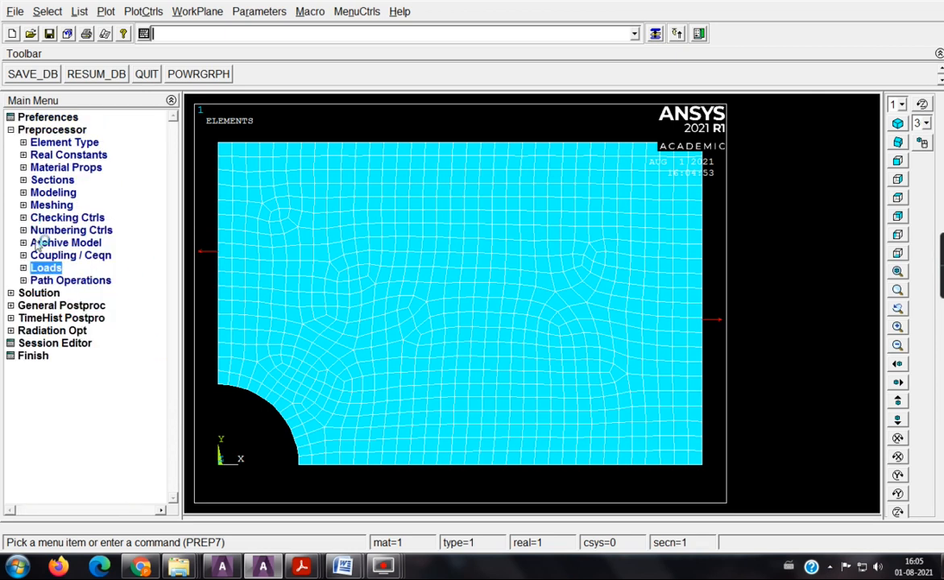
click(38, 293)
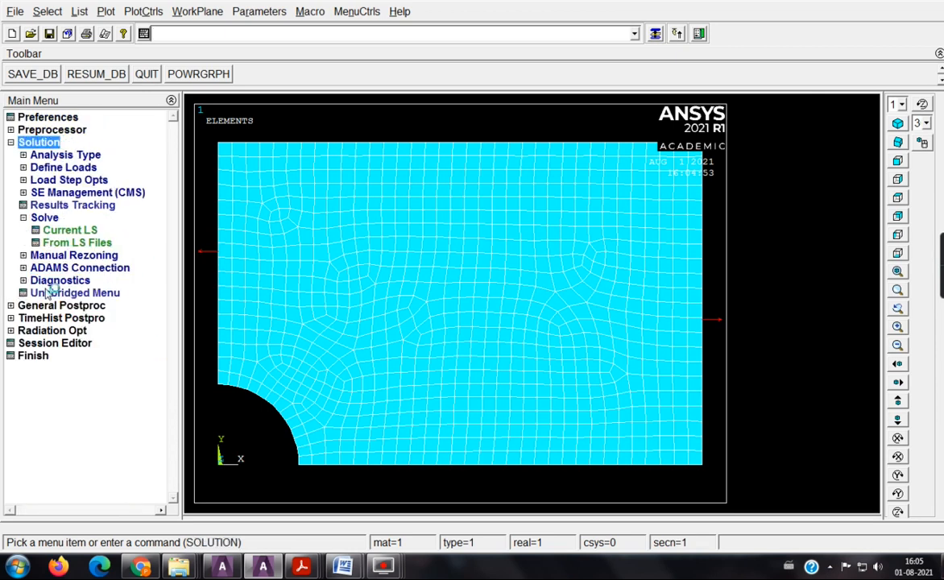
click(68, 231)
click(407, 332)
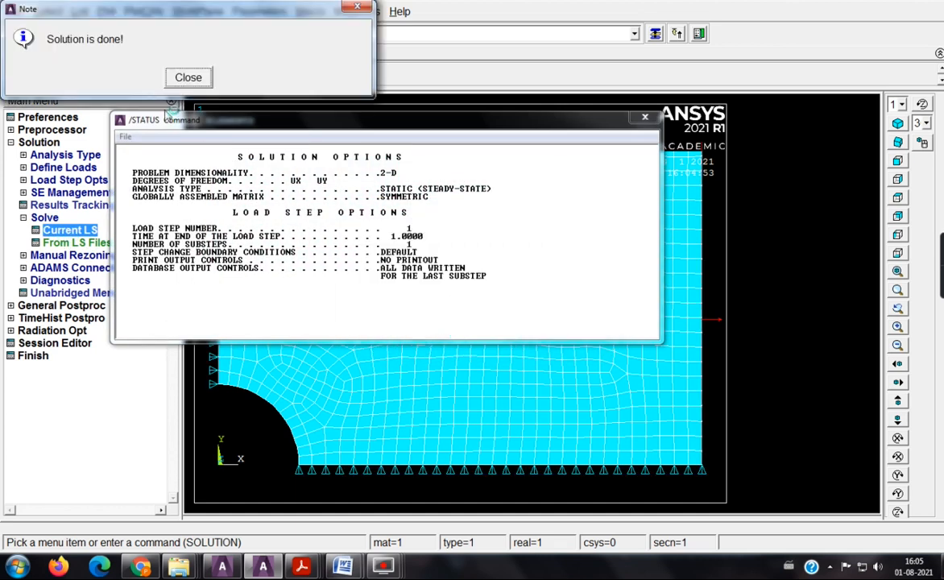
click(187, 77)
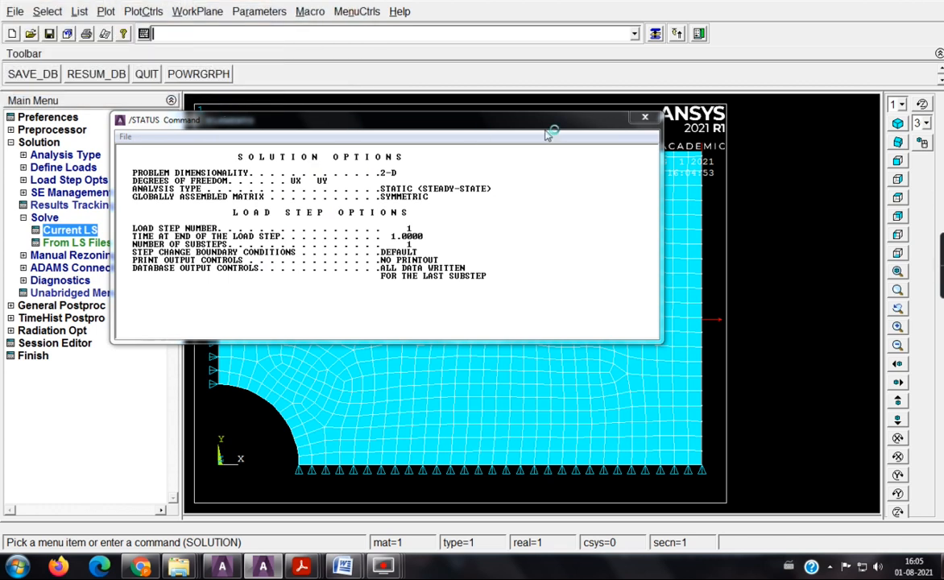
click(642, 117)
Open the nodal solution contour plot options of the general postprocessor.
click(61, 305)
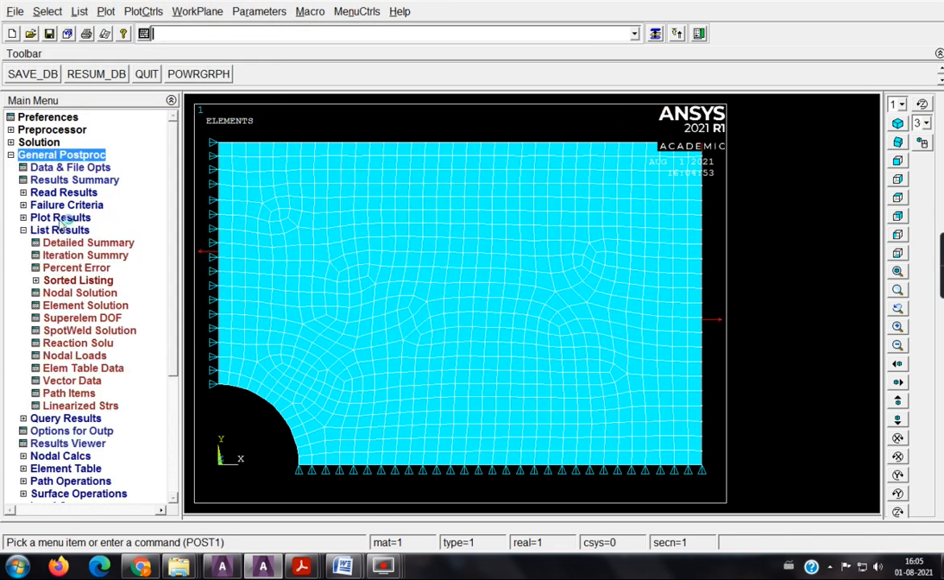
click(61, 218)
click(73, 254)
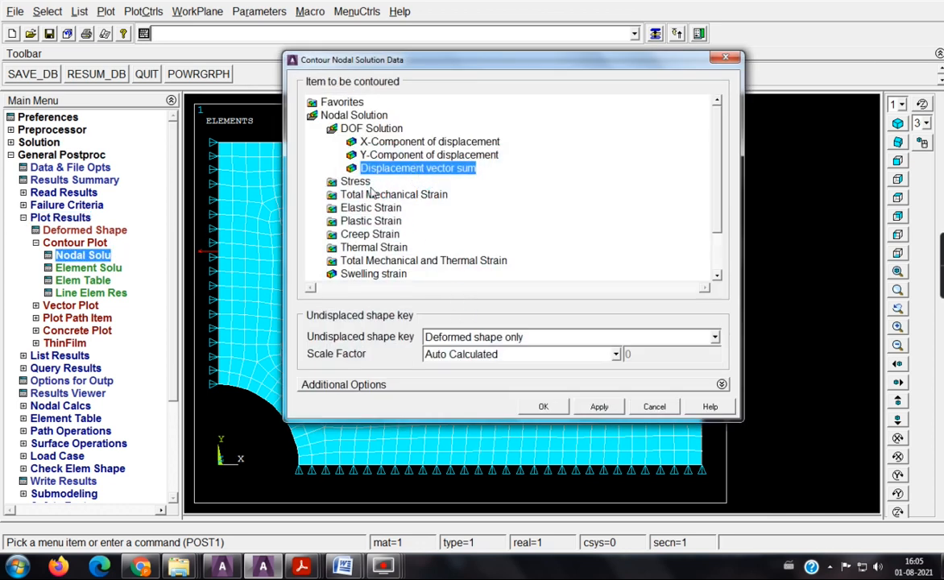
Try to plot the nodal von Mises stress contours with only the deformed shape shown.
click(354, 181)
scroll(656, 161, down, 4)
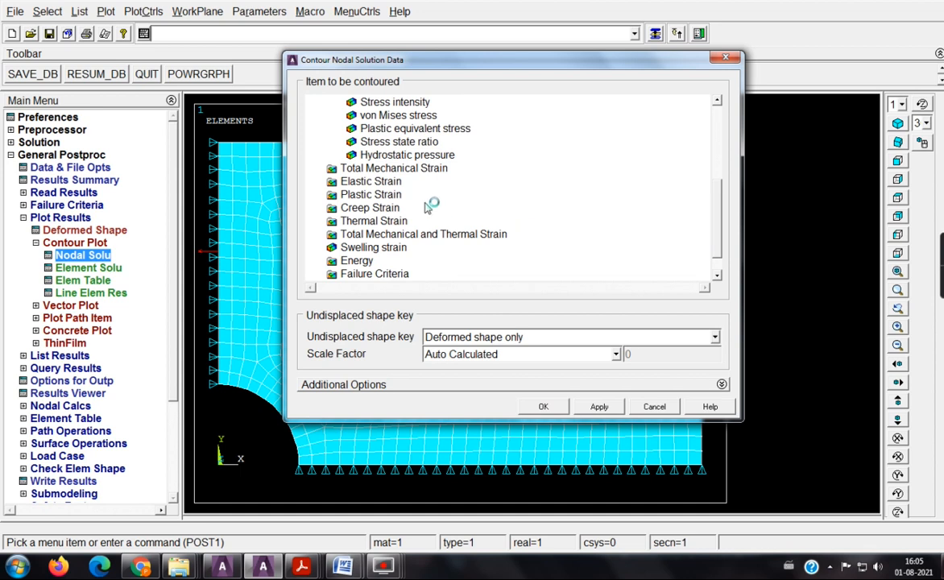
click(363, 116)
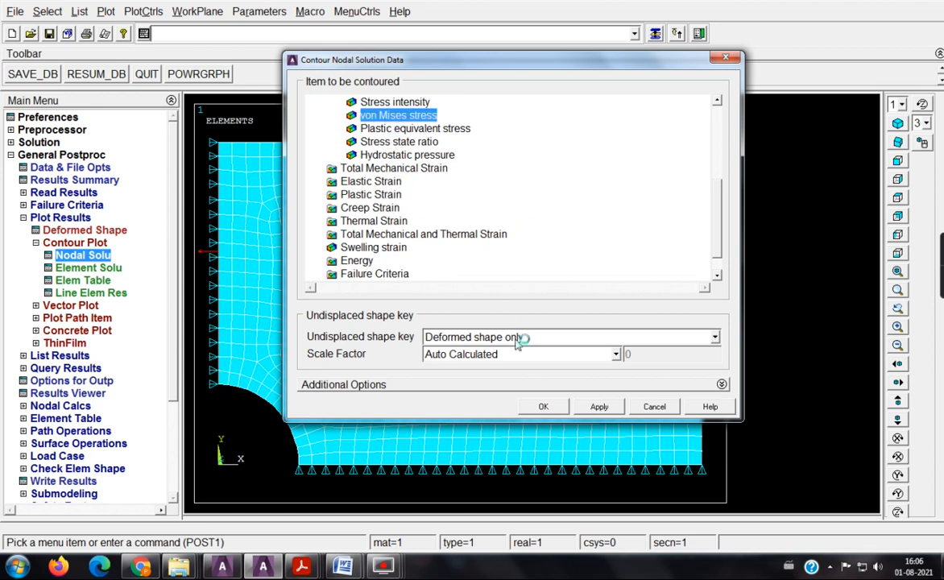
click(543, 406)
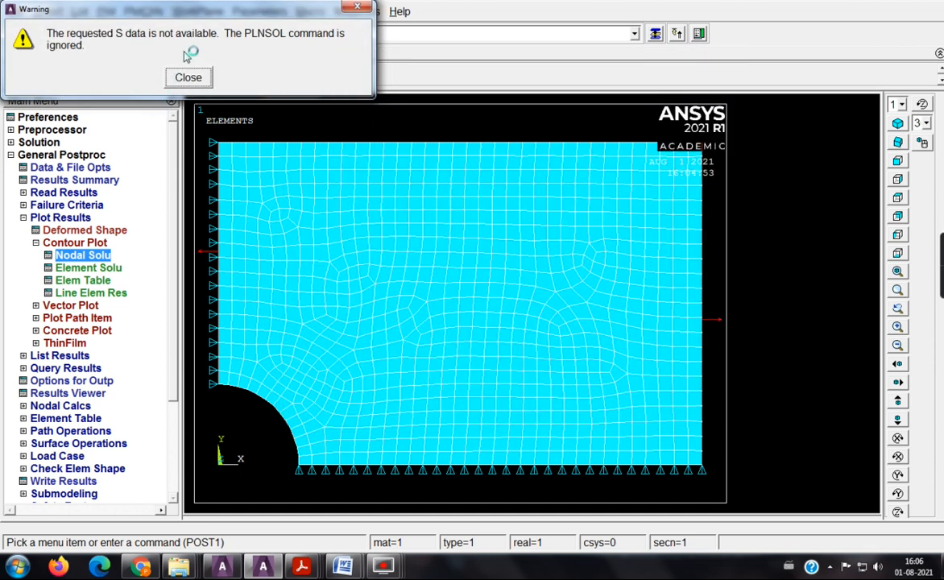
click(188, 78)
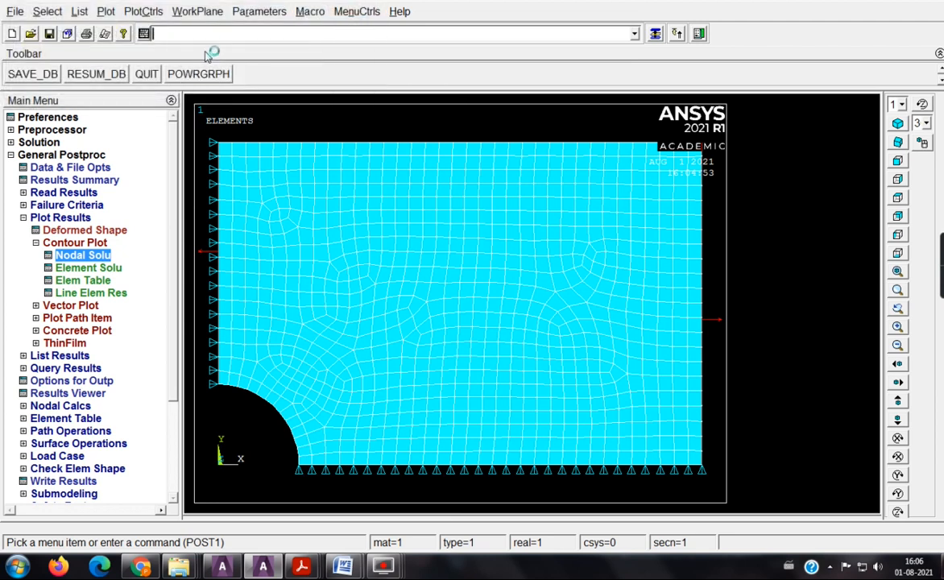
Run the command SET,ALL to read the solved results for postprocessing.
click(204, 37)
text(SET,AL)
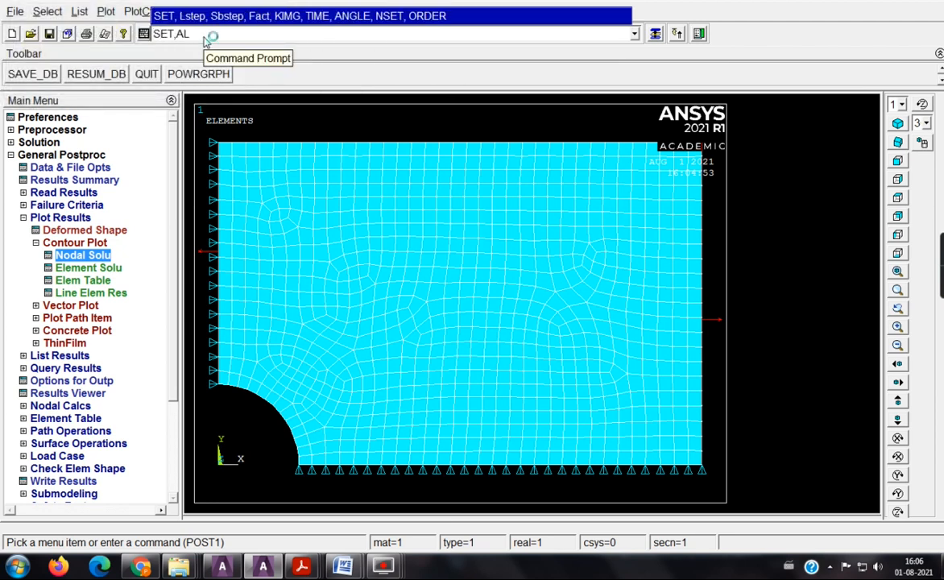
text(L)
key(Return)
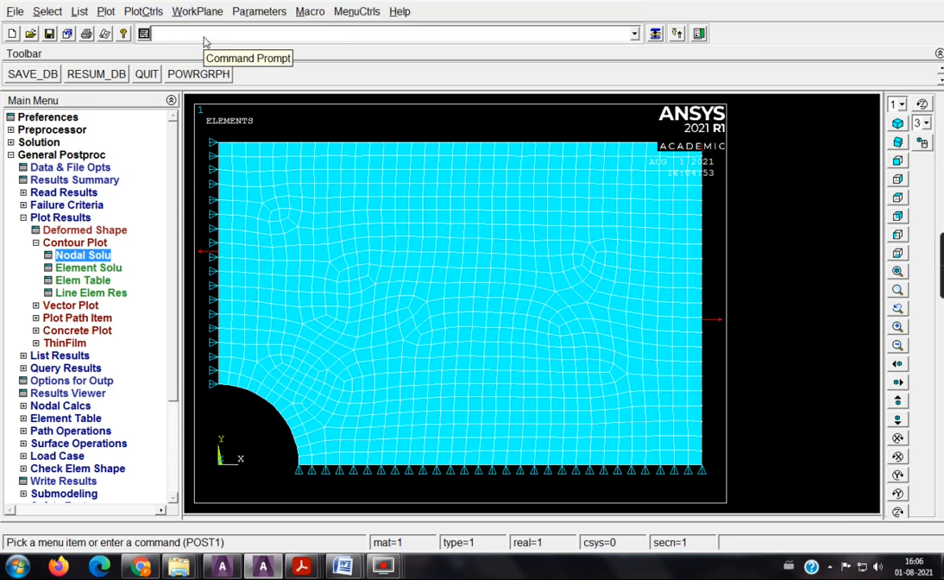
Plot the nodal solution contours of von Mises stress with only the deformed shape shown.
click(95, 254)
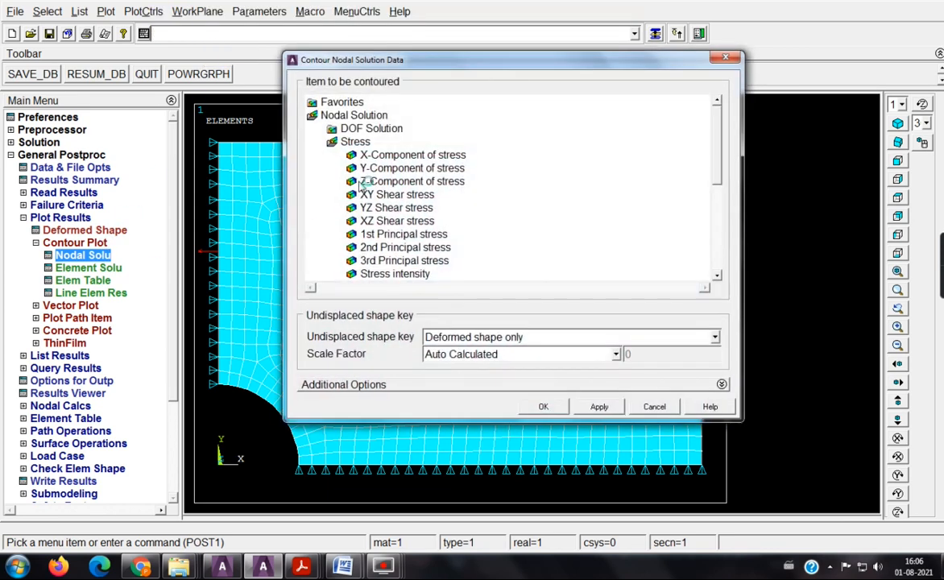
click(355, 141)
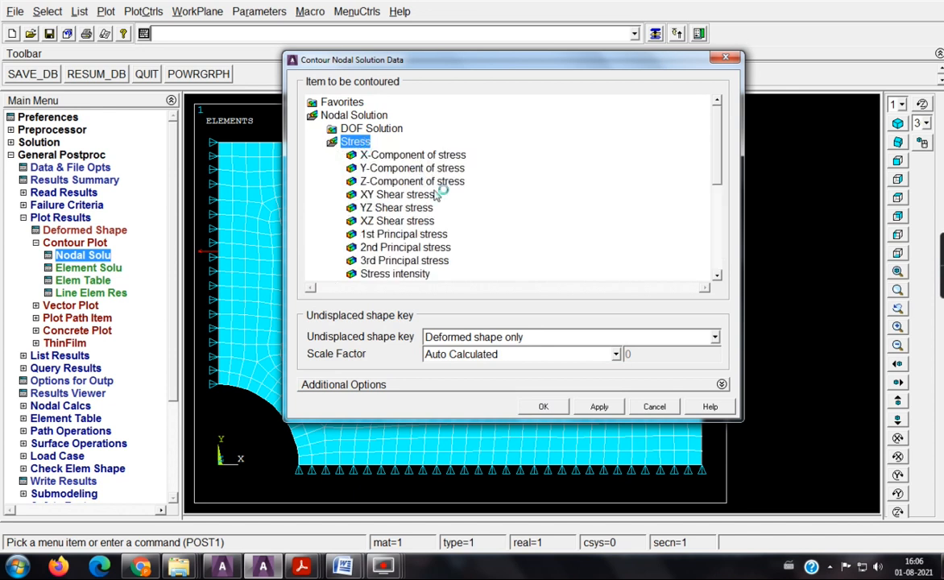
click(717, 274)
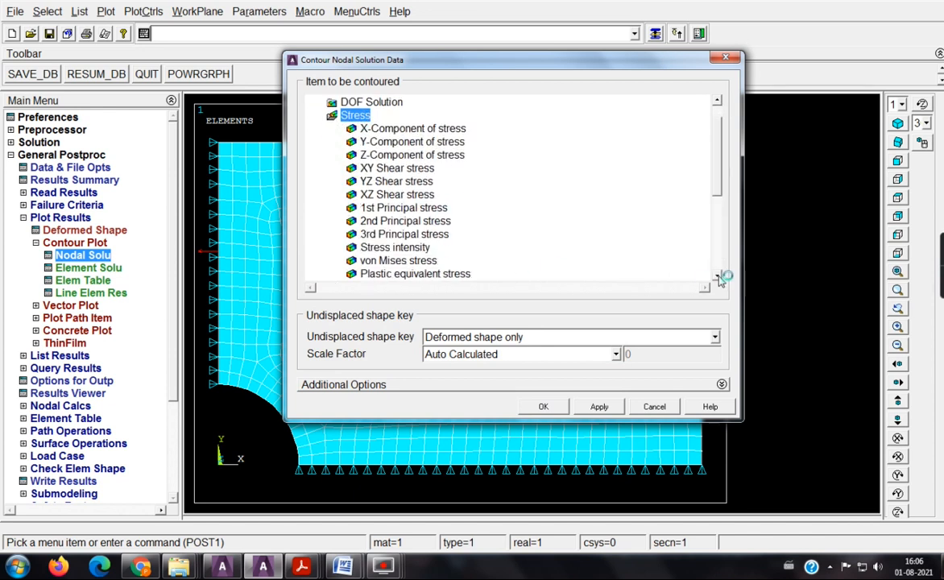
click(397, 257)
click(544, 407)
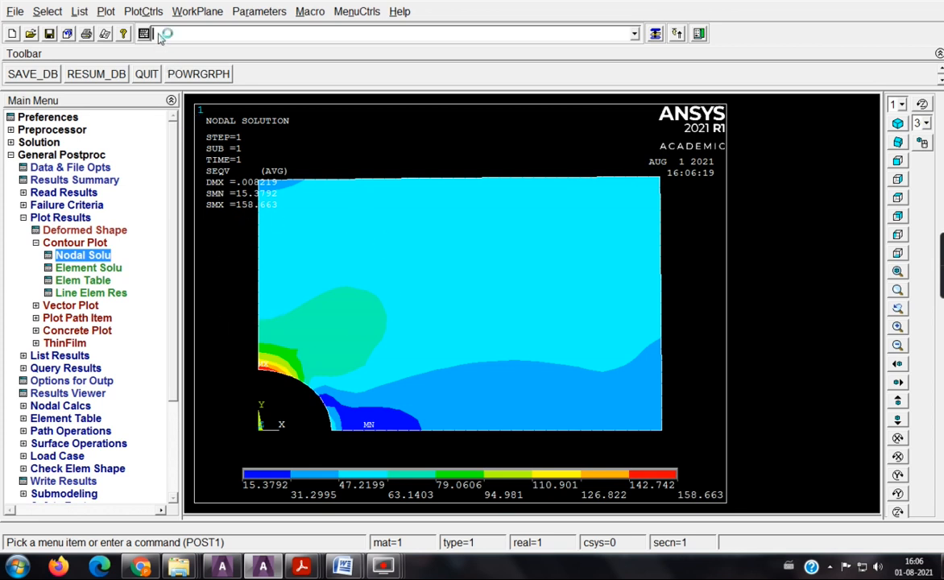
Expand the stress plot to the full plate with 1/4 Dihedral Sym periodic/cyclic symmetry.
click(145, 12)
mouse_move(179, 96)
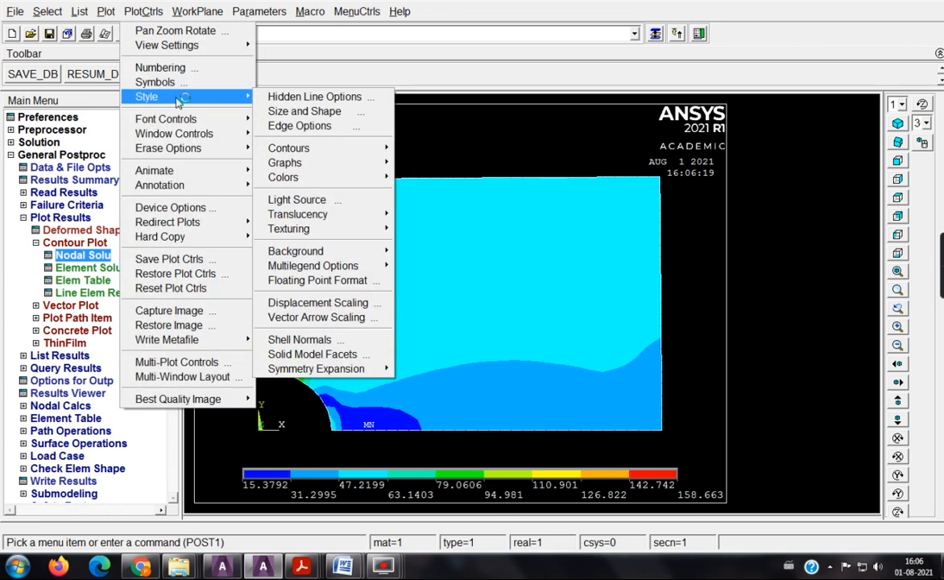
mouse_move(340, 377)
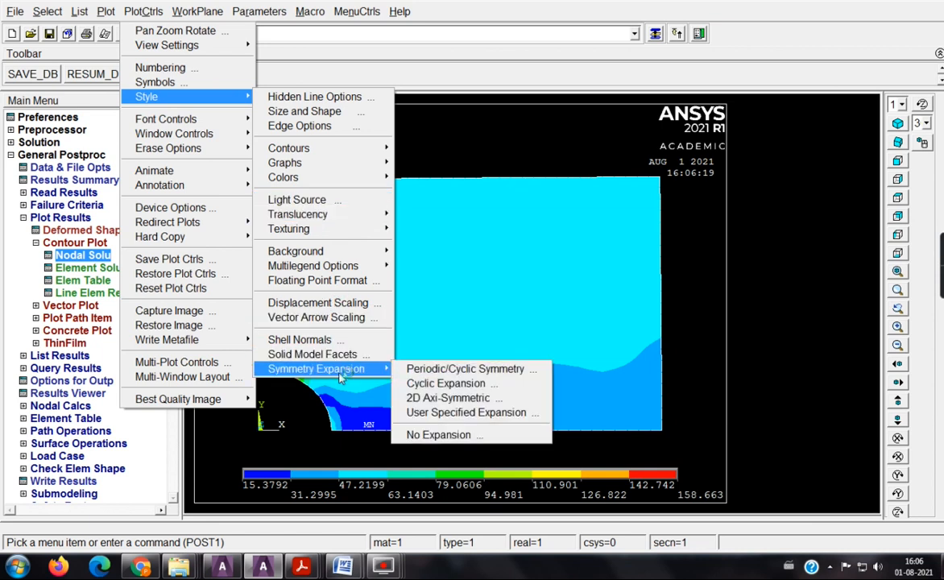
click(411, 368)
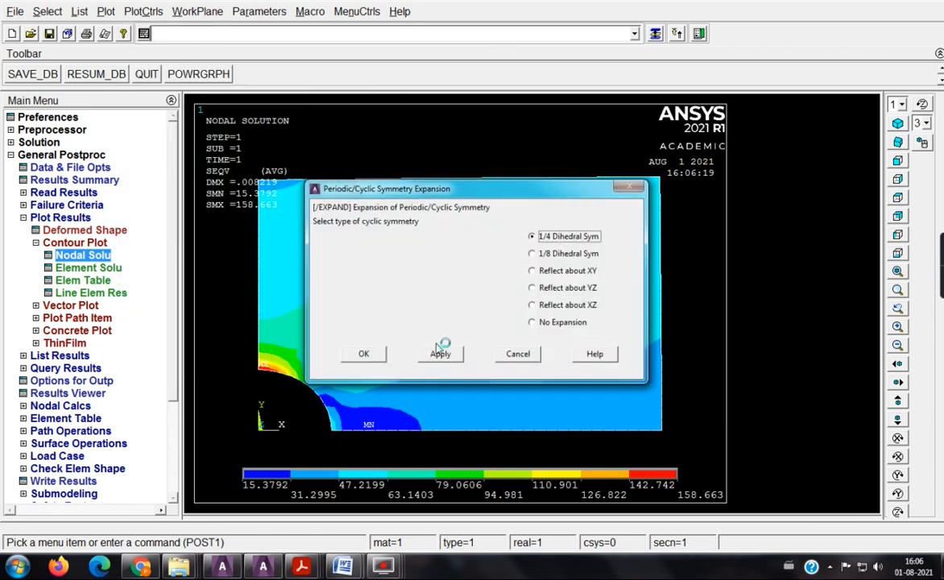
click(375, 355)
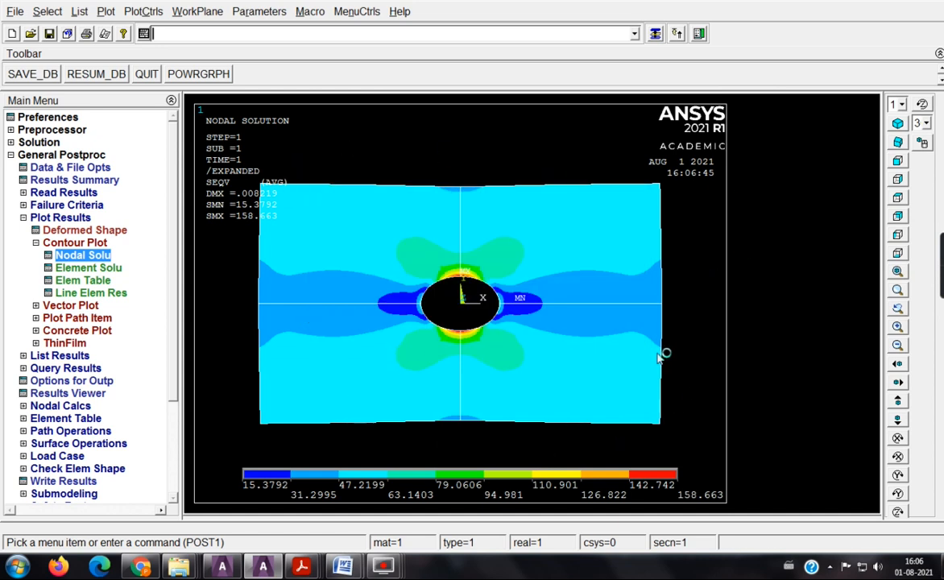
Reverse the video colours so that the expanded stress plot has a white background.
click(144, 11)
mouse_move(185, 97)
mouse_move(308, 180)
click(440, 250)
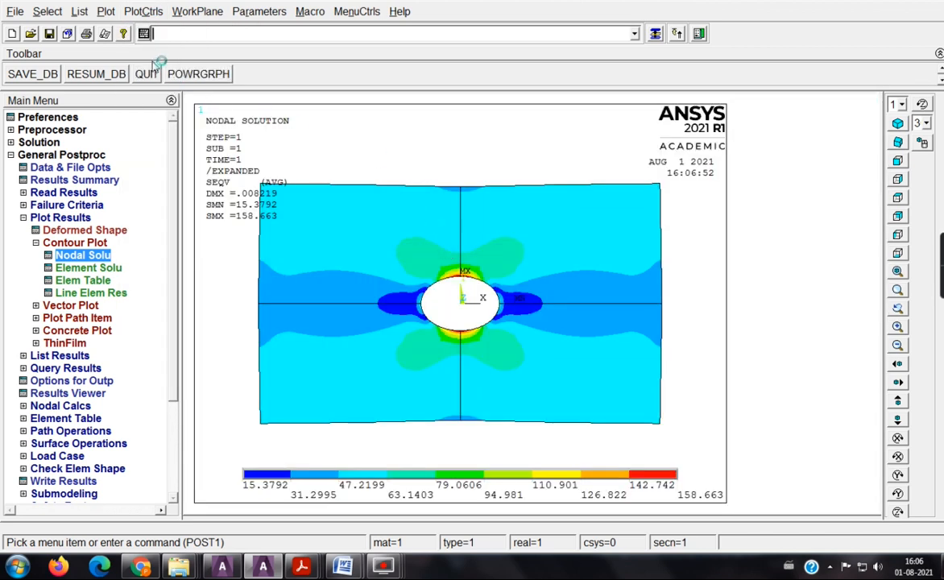
Capture the expanded stress plot as an image, look at its save options, and close the image window without saving.
click(139, 12)
click(161, 367)
drag(338, 121, 340, 50)
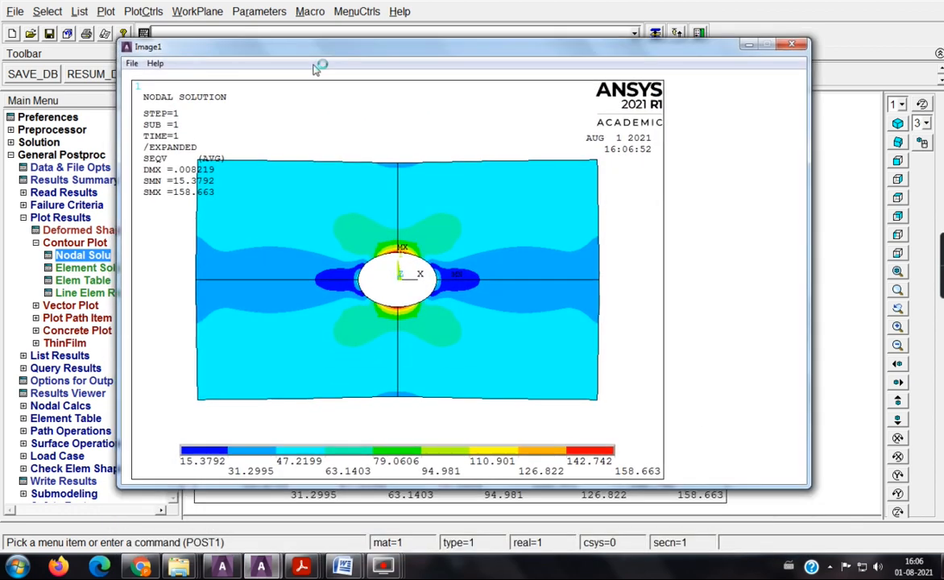
click(130, 64)
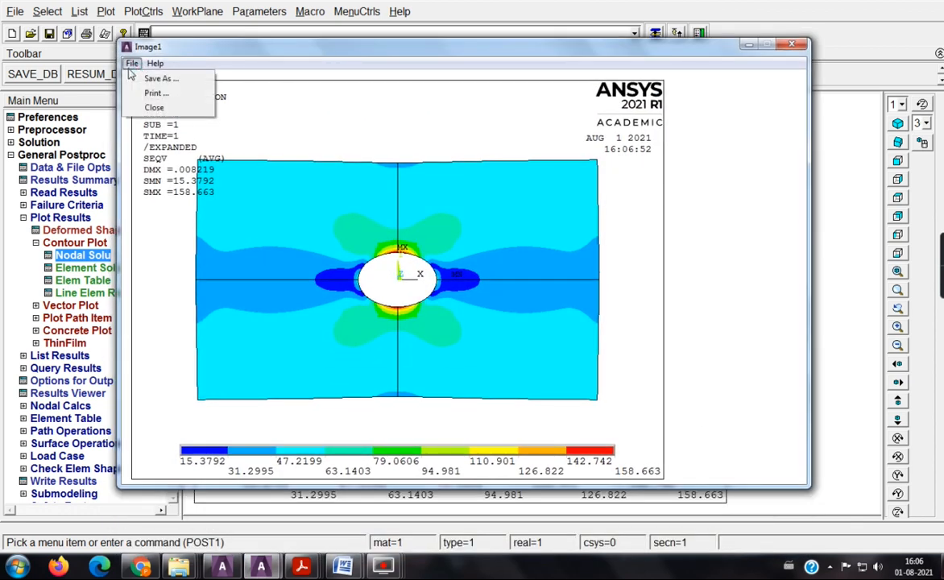
click(791, 46)
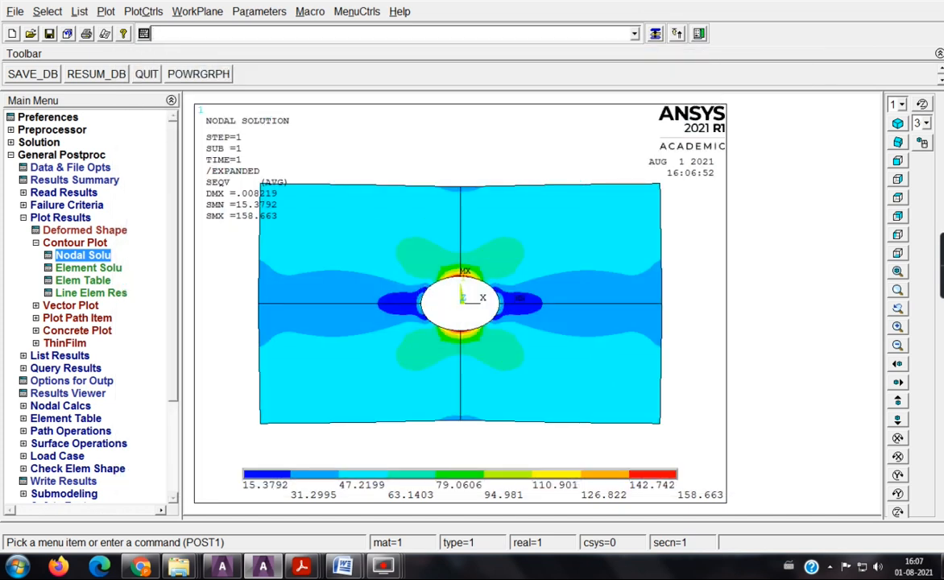
Return the stress plot to the quarter plate by setting the periodic/cyclic symmetry to No Expansion.
click(144, 11)
mouse_move(185, 96)
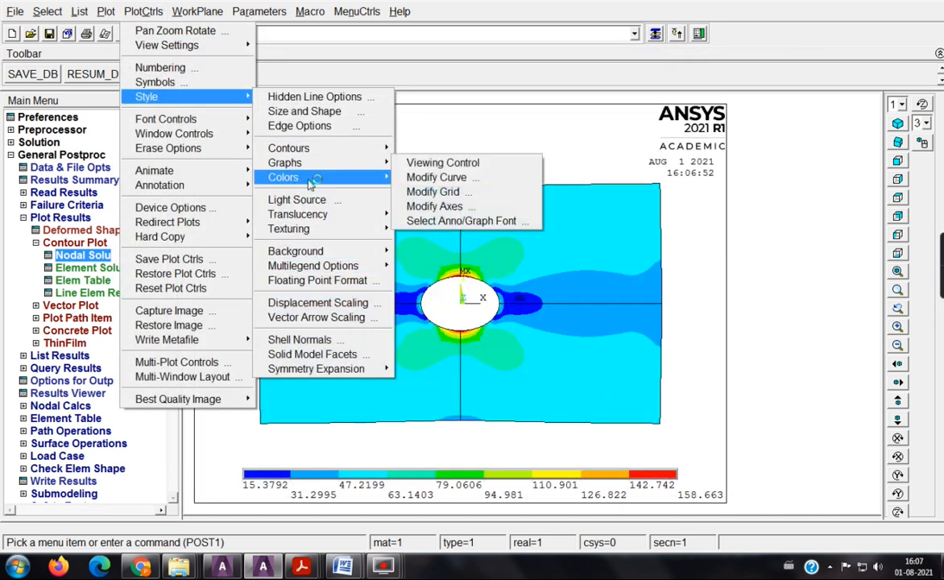
mouse_move(321, 374)
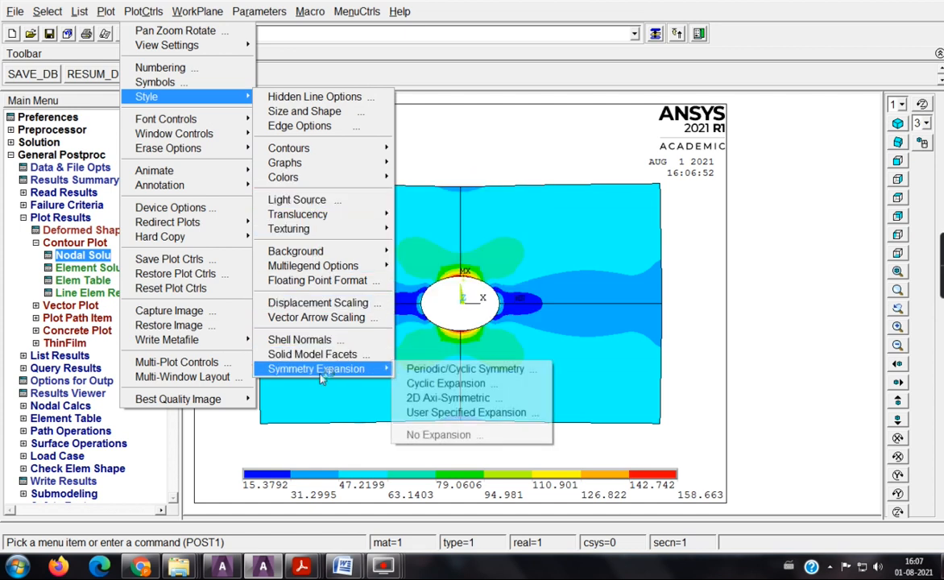
click(463, 369)
click(531, 322)
click(366, 354)
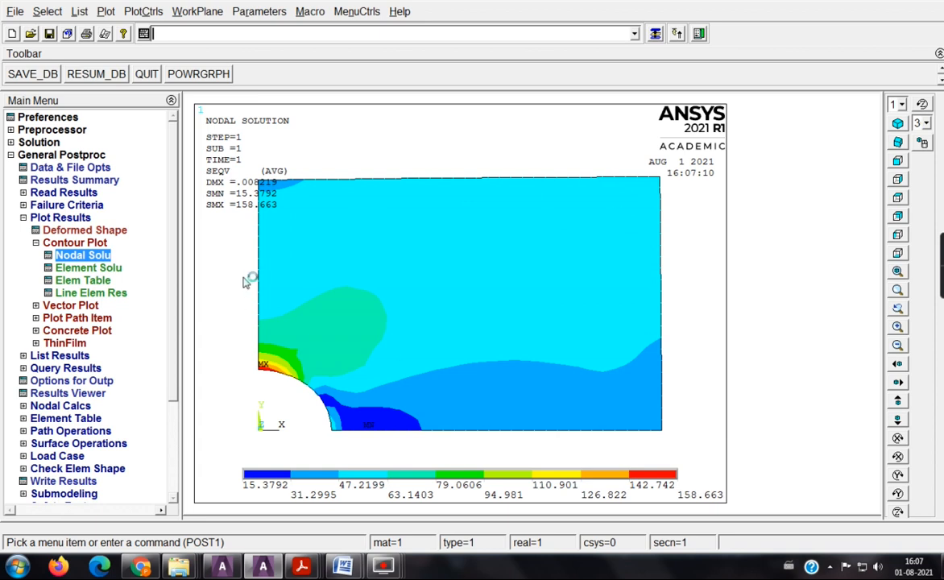
Reverse the video colours again to give the quarter-plate stress plot its black background.
click(144, 11)
mouse_move(165, 97)
mouse_move(293, 182)
click(439, 251)
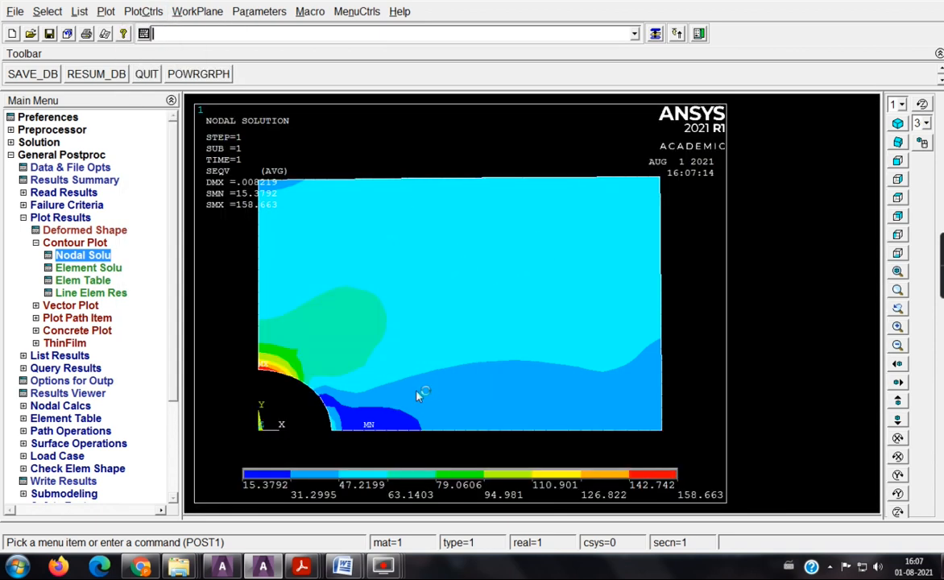